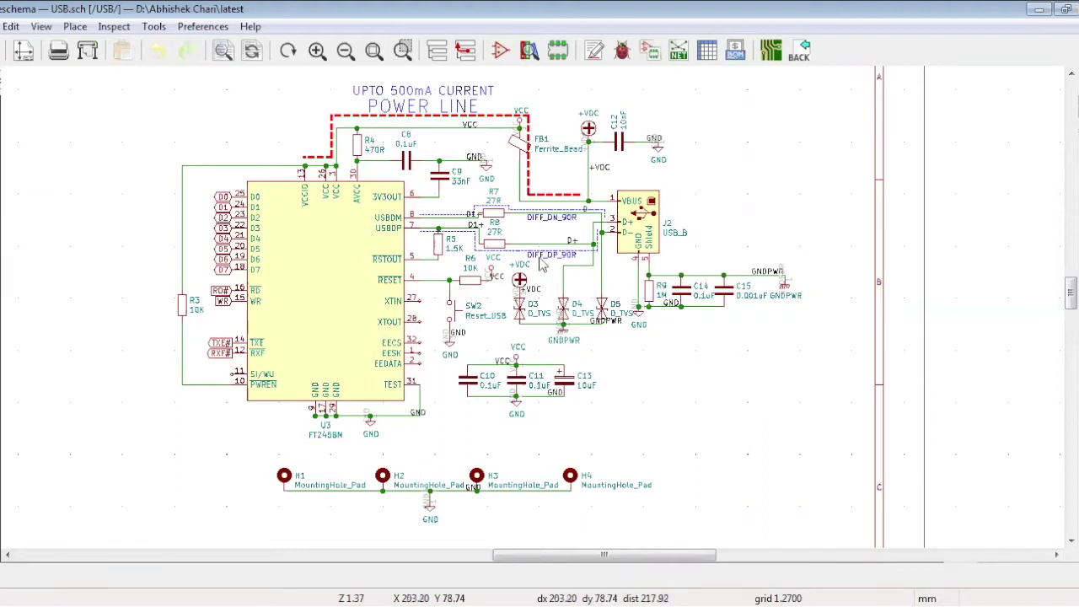
# - Open the hierarchy navigator and select the Root sheet of the USB schematic
pyautogui.click(438, 52)
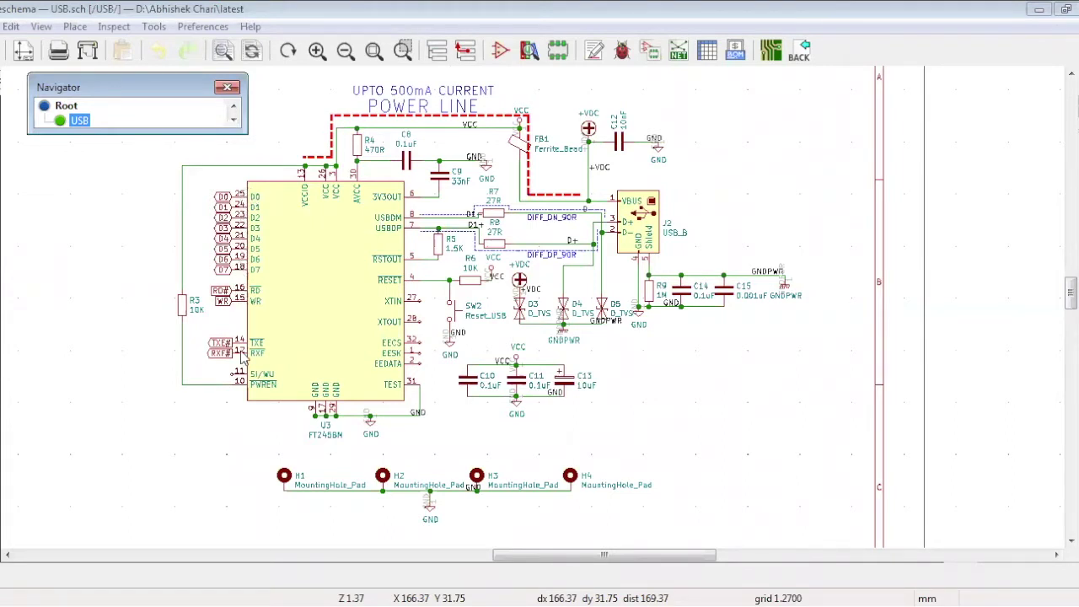
pyautogui.click(68, 107)
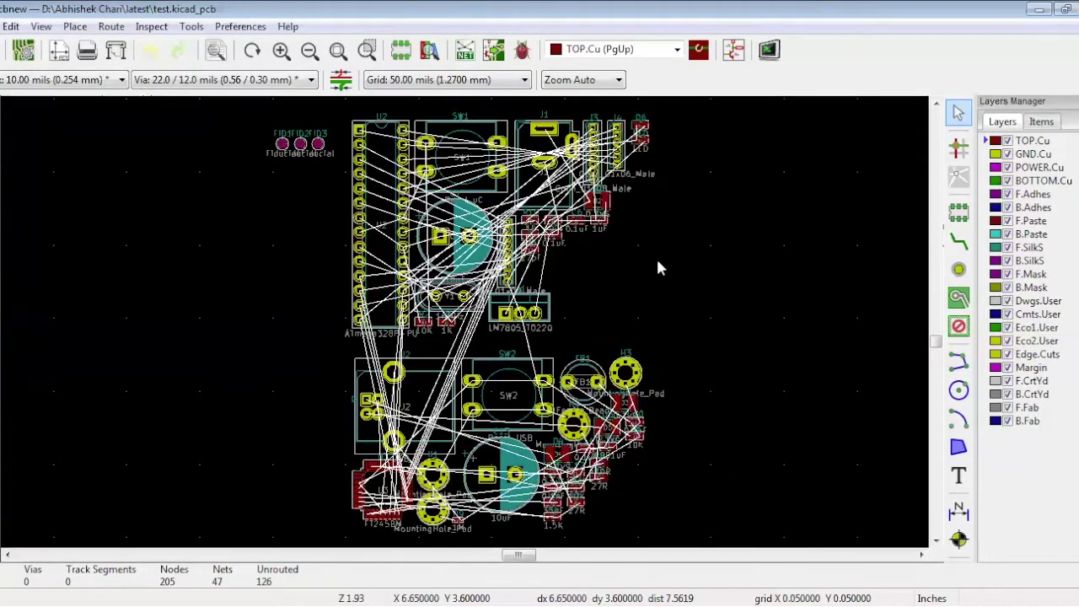
# - Check the track and via dropdowns, keeping 10 mil tracks and the current via size
pyautogui.click(122, 80)
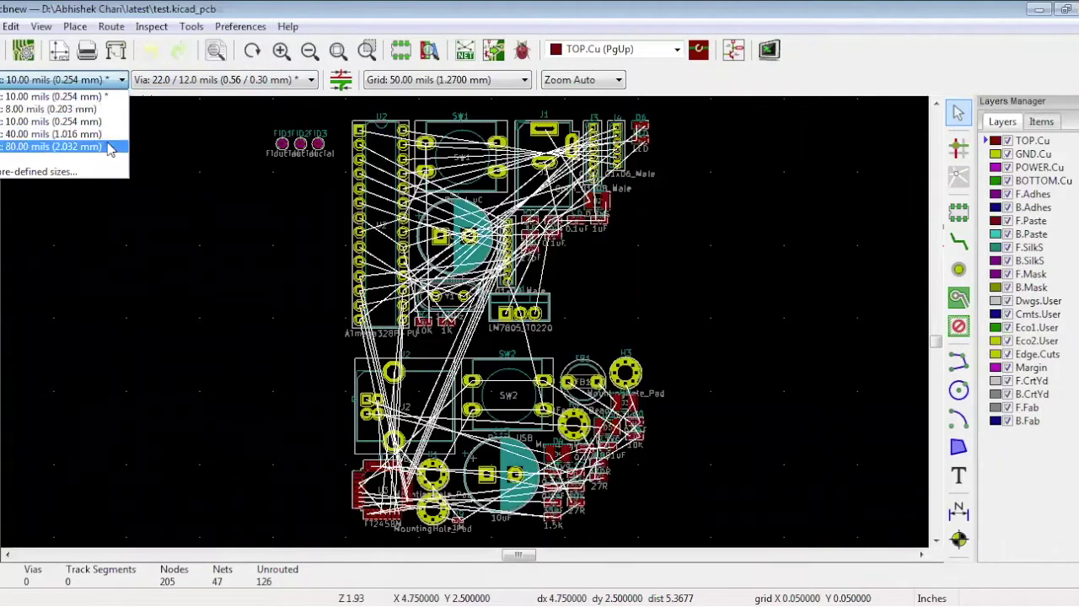
pyautogui.click(266, 81)
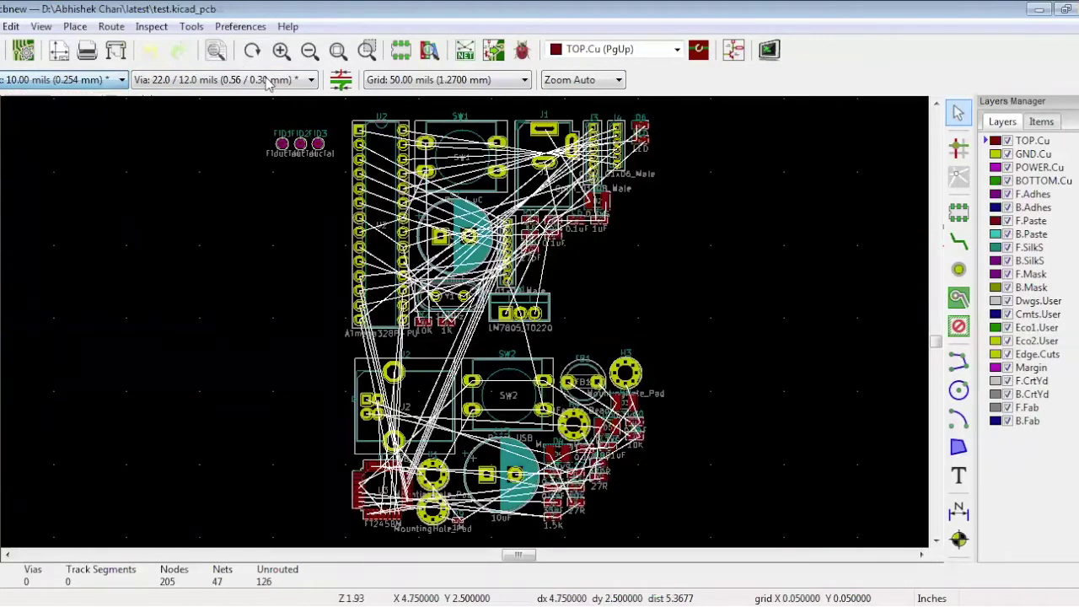
pyautogui.click(314, 82)
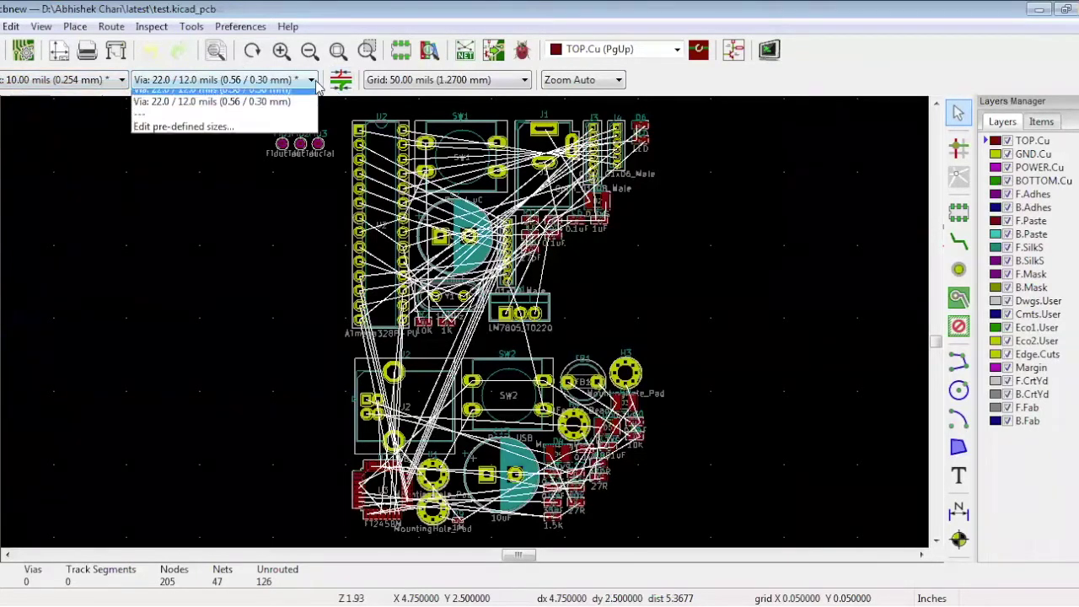
pyautogui.click(269, 182)
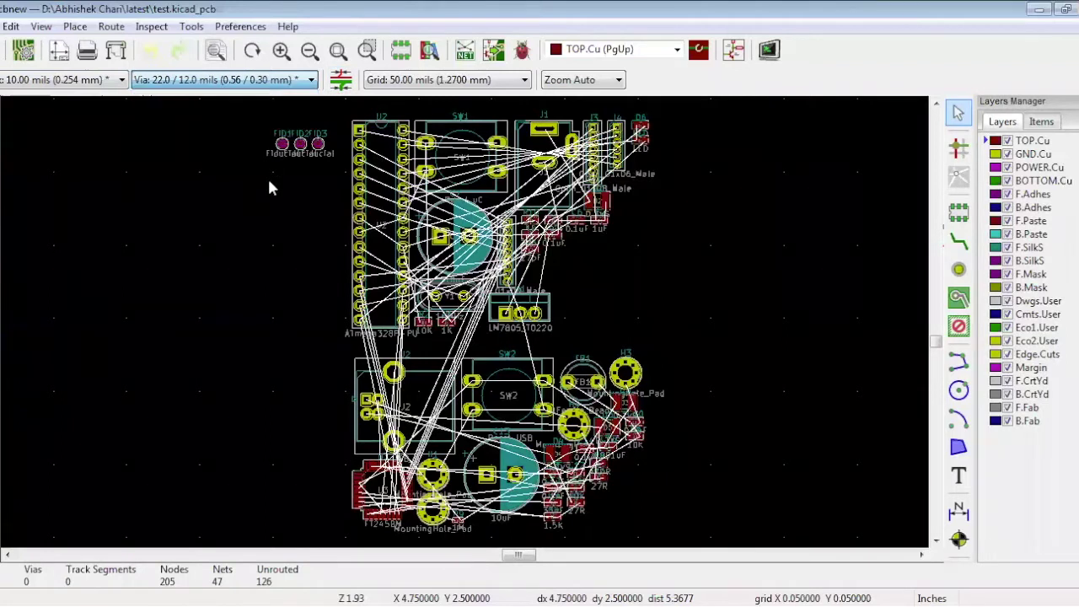
# - Set the grid to 100 mils and bring up Board Setup's four-layer stack
pyautogui.click(520, 82)
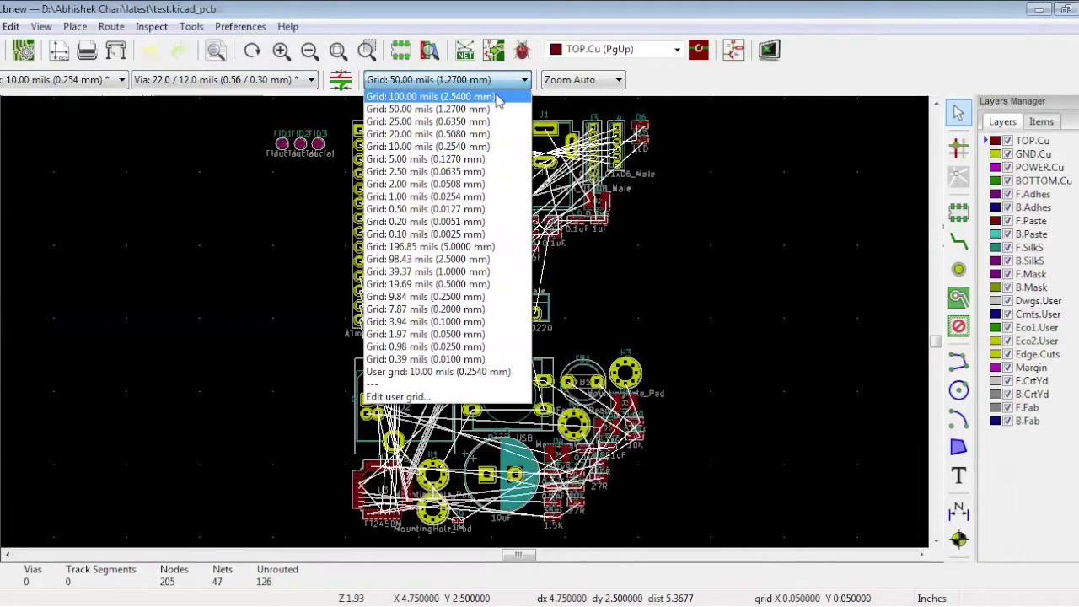
pyautogui.click(487, 98)
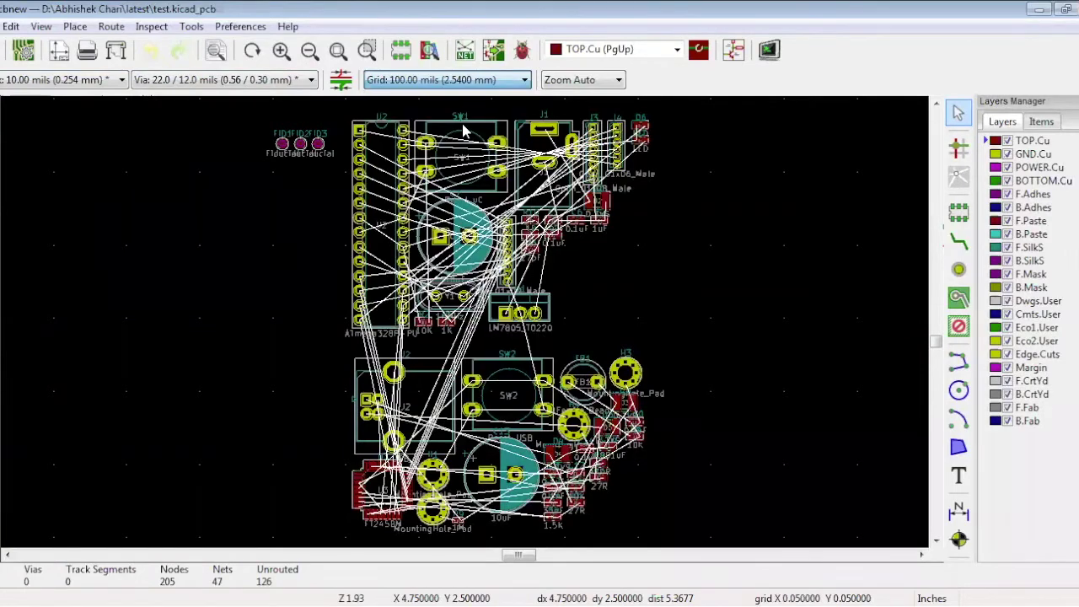
pyautogui.click(24, 49)
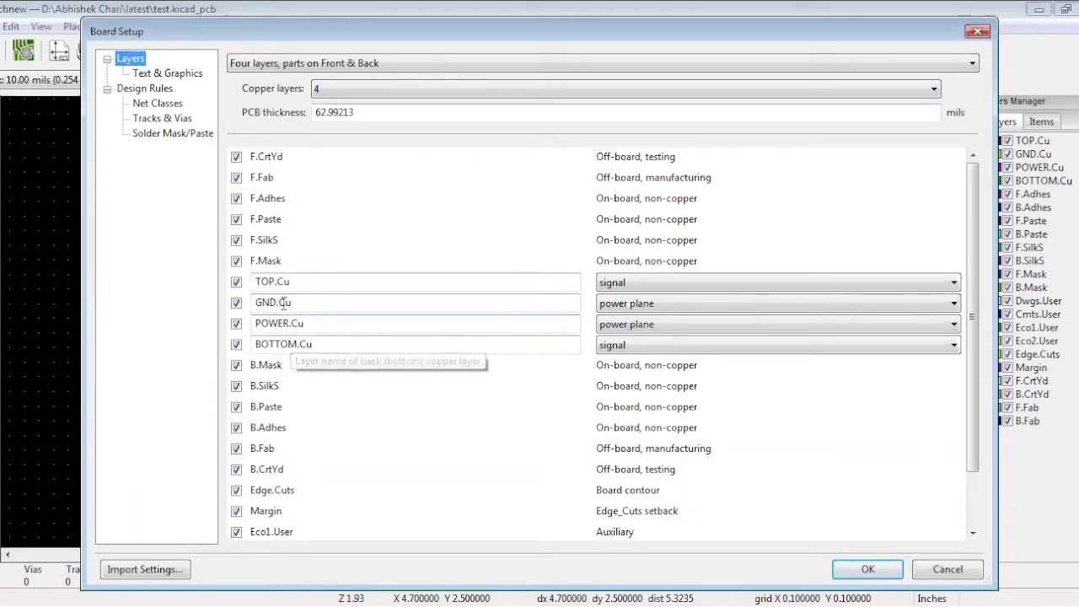
# - Review Net Classes, Tracks & Vias and the solder mask clearance, then close Board Setup
pyautogui.click(169, 104)
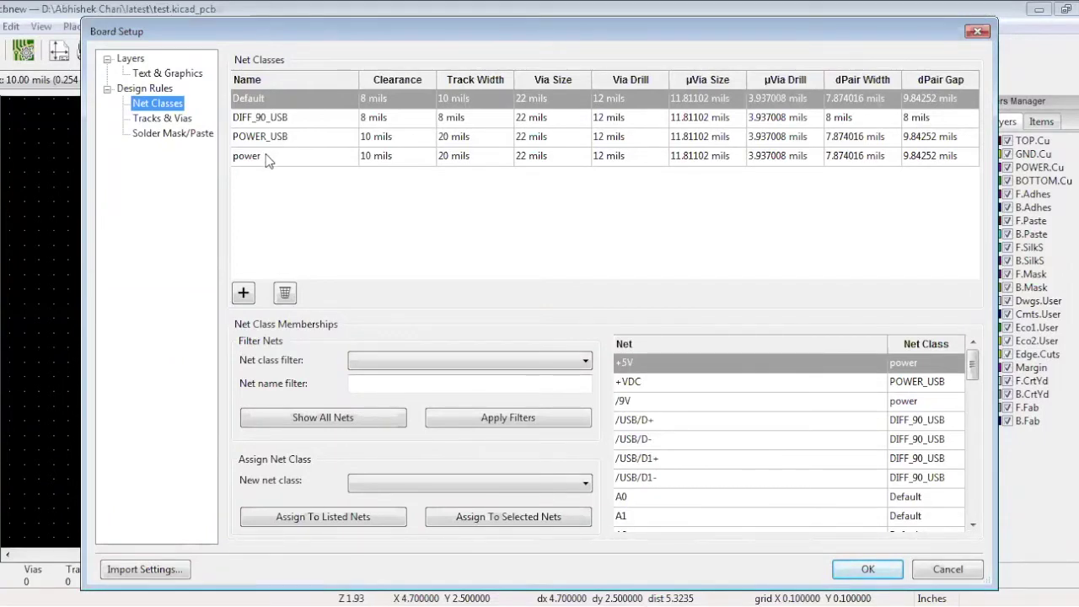
pyautogui.click(162, 118)
pyautogui.click(161, 133)
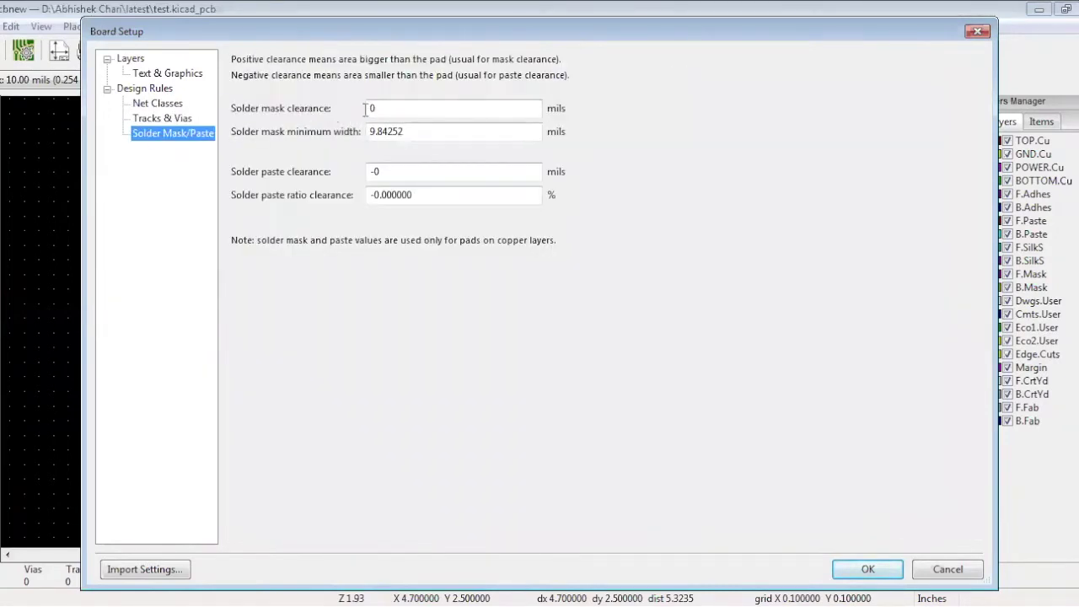
pyautogui.click(373, 110)
pyautogui.press('Escape')
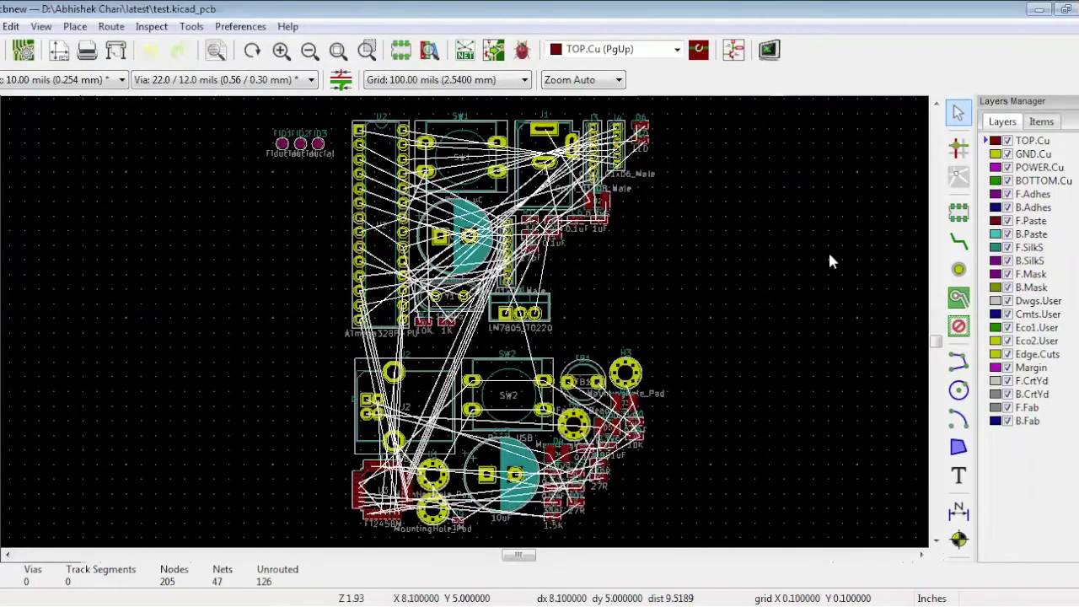
# - Zoom out and start an Edge.Cuts graphic-line outline above-left of the components
pyautogui.click(309, 51)
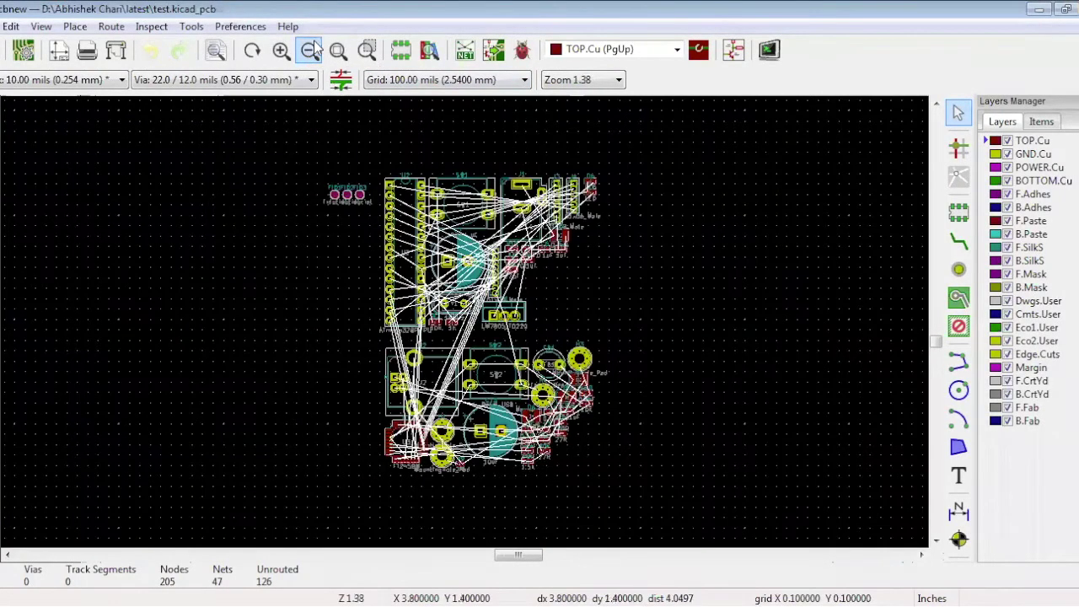
pyautogui.click(310, 51)
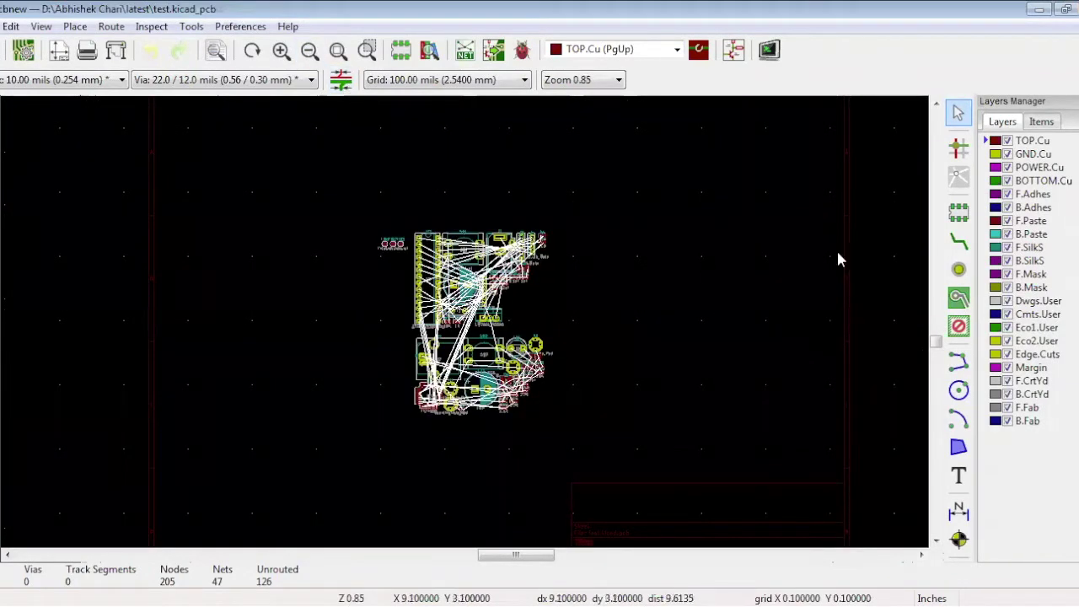
pyautogui.click(958, 362)
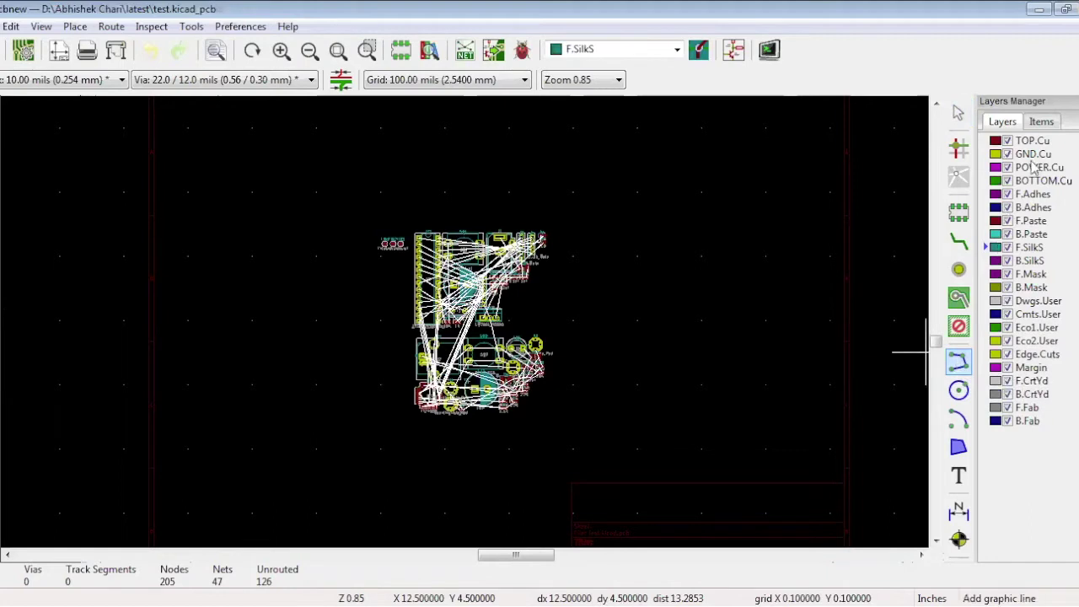
pyautogui.click(989, 355)
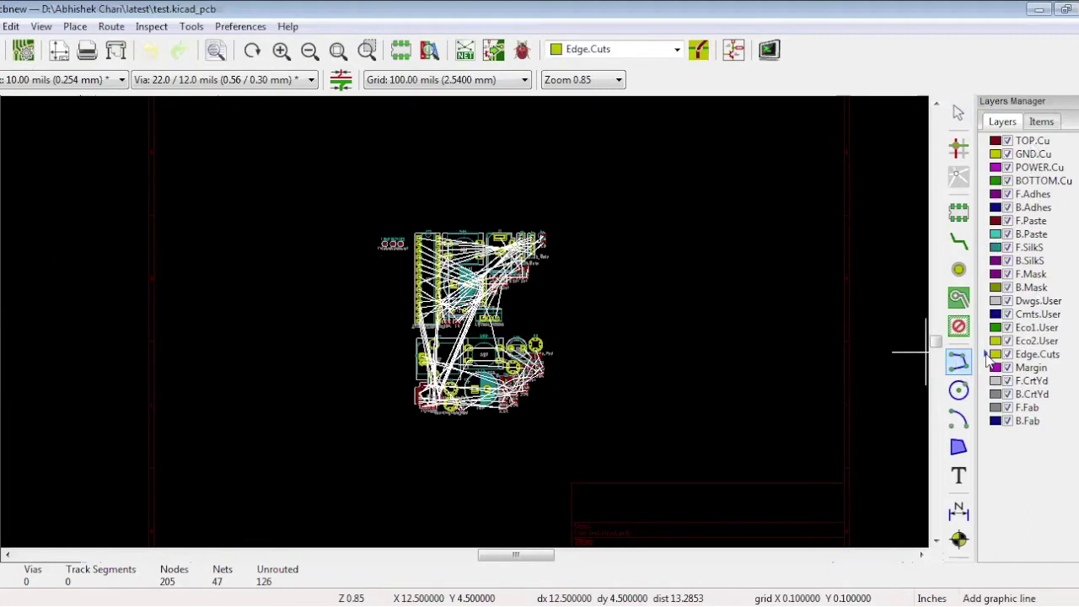
pyautogui.click(347, 191)
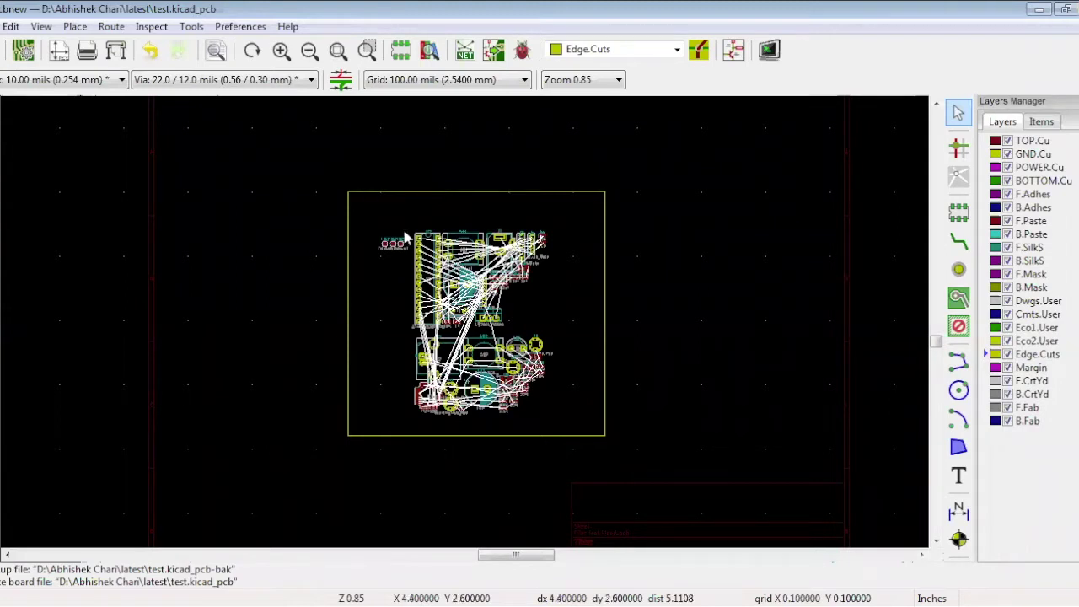
# - Put the grid origin at the outline's bottom-left corner, save, and switch to the schematic
pyautogui.press('s')
pyautogui.click(348, 436)
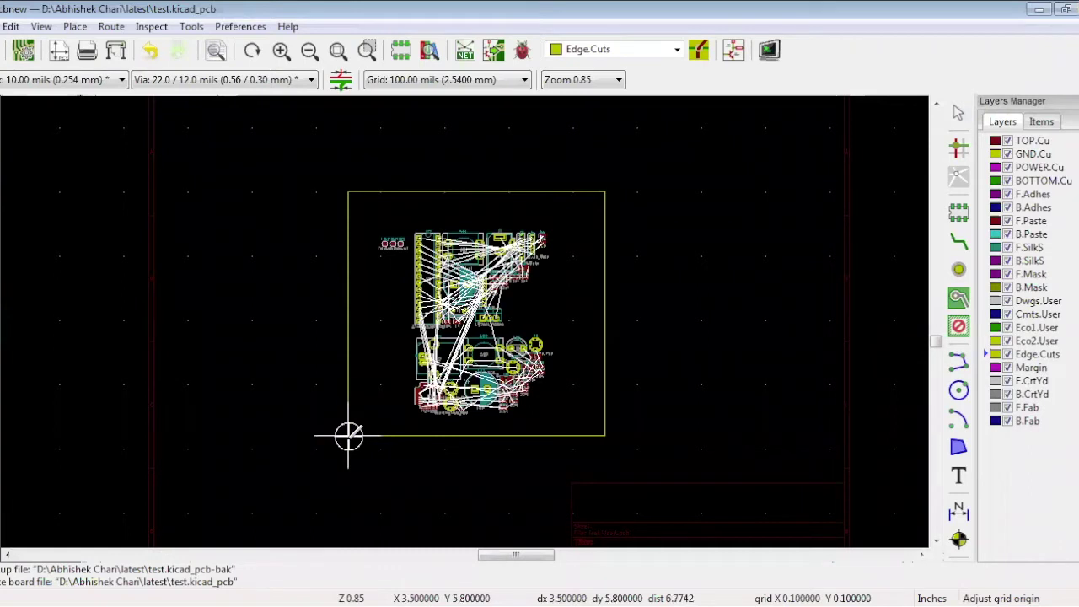
pyautogui.rightClick(245, 352)
pyautogui.click(291, 366)
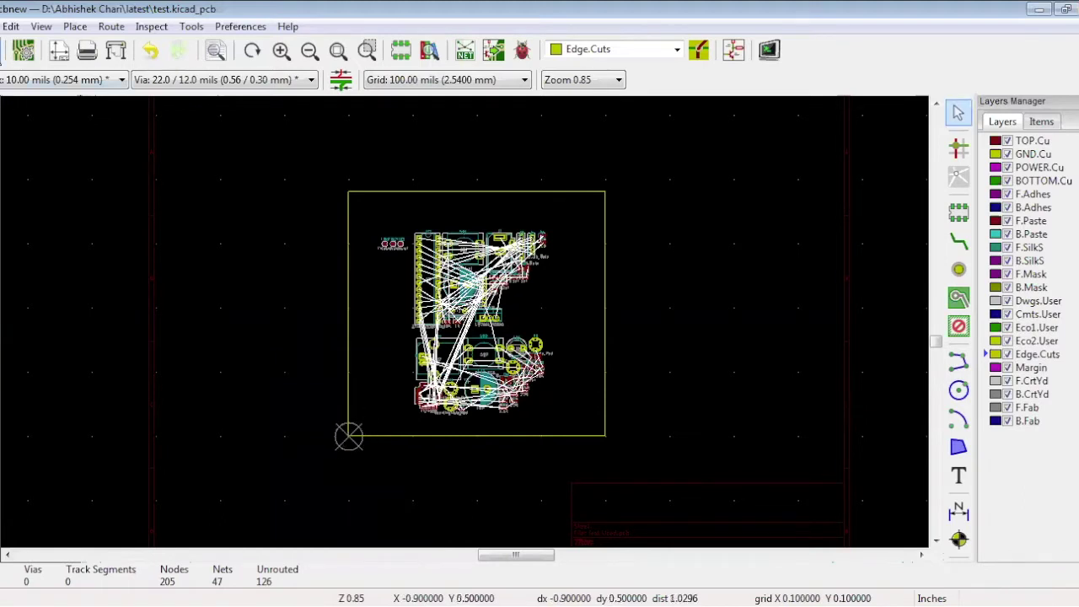
pyautogui.hotkey('ctrl', 's')
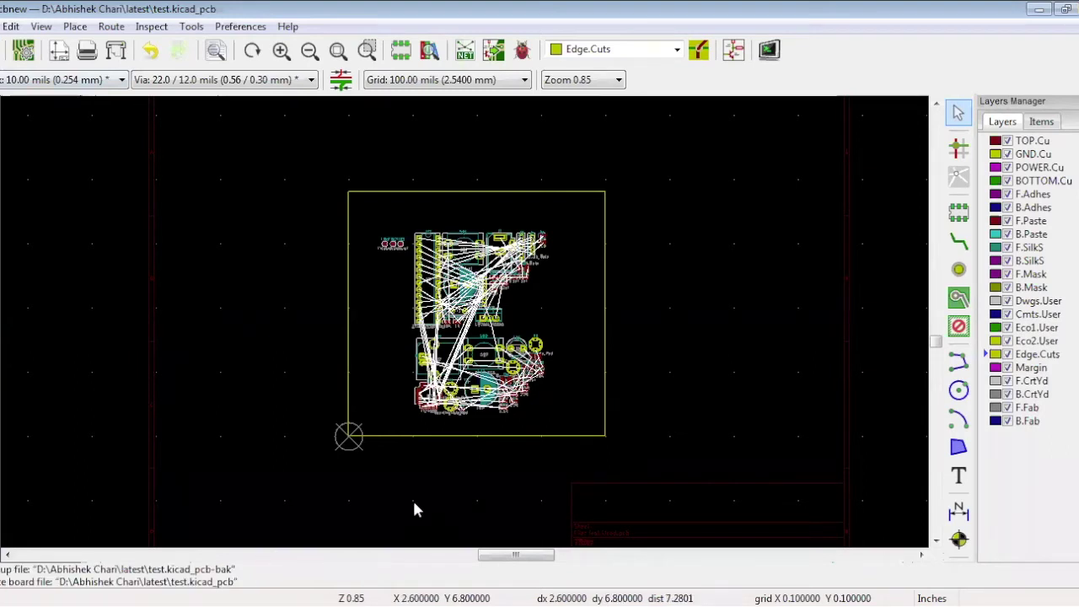
pyautogui.hotkey('alt', 'Tab')
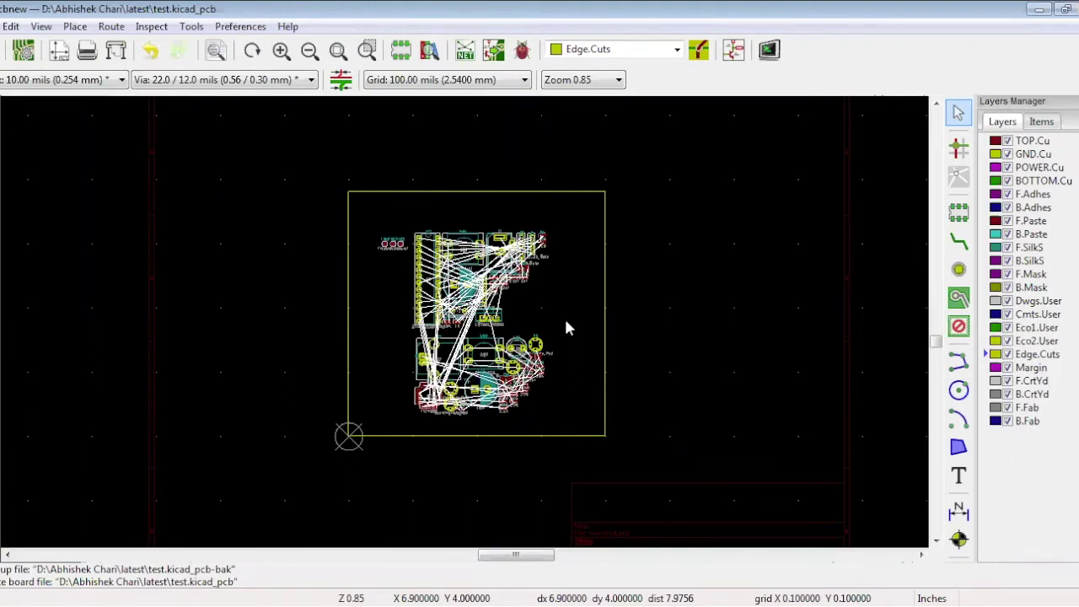
# - Fetch a mounting hole, set a 5 mil grid, and place it at the bottom-right corner
pyautogui.press('t')
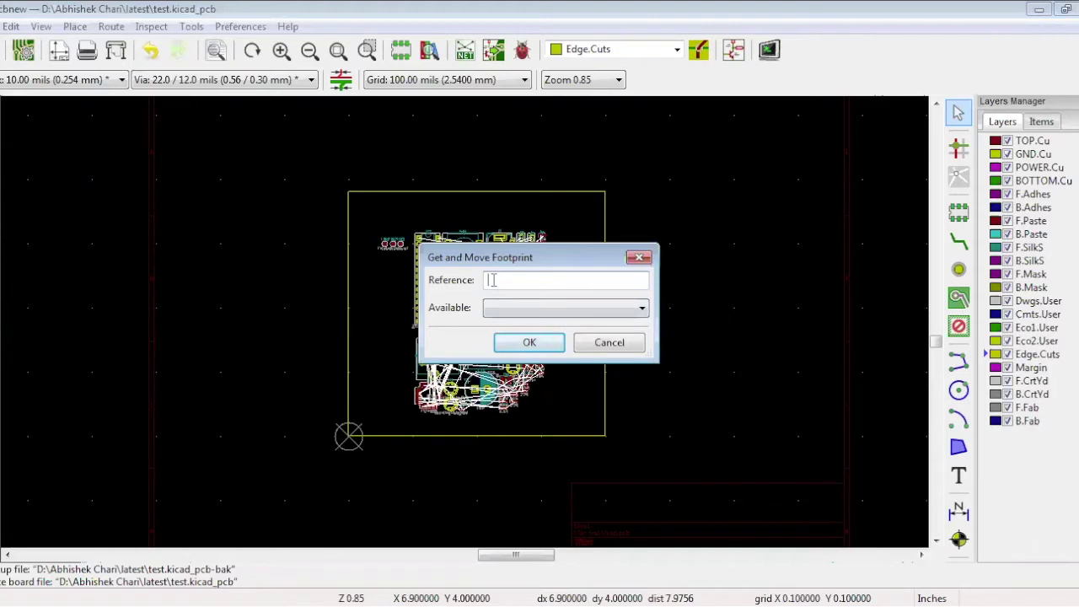
pyautogui.press('Return')
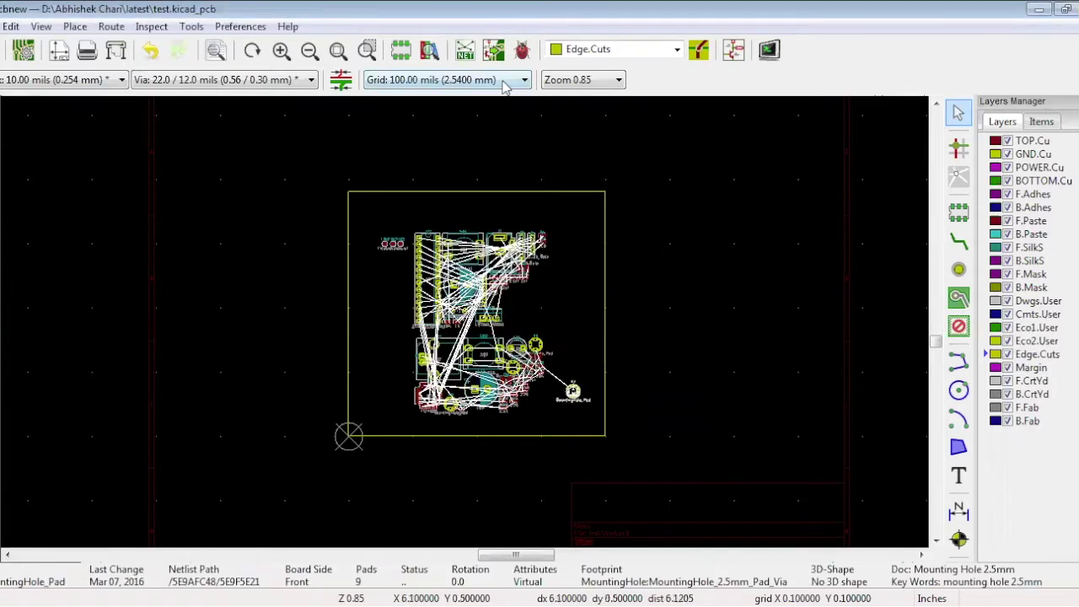
pyautogui.click(455, 80)
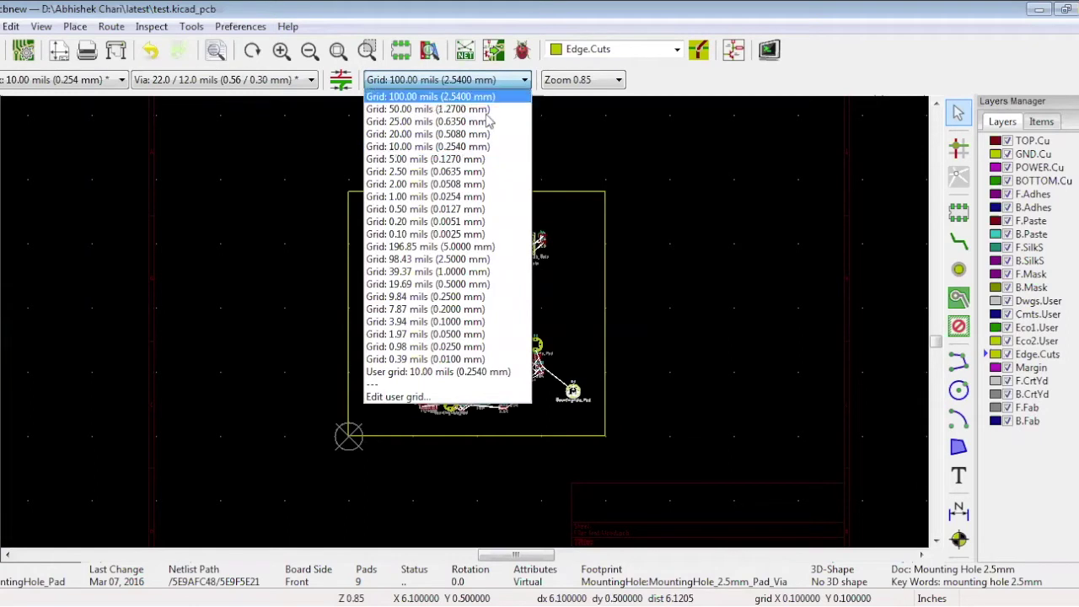
pyautogui.click(447, 160)
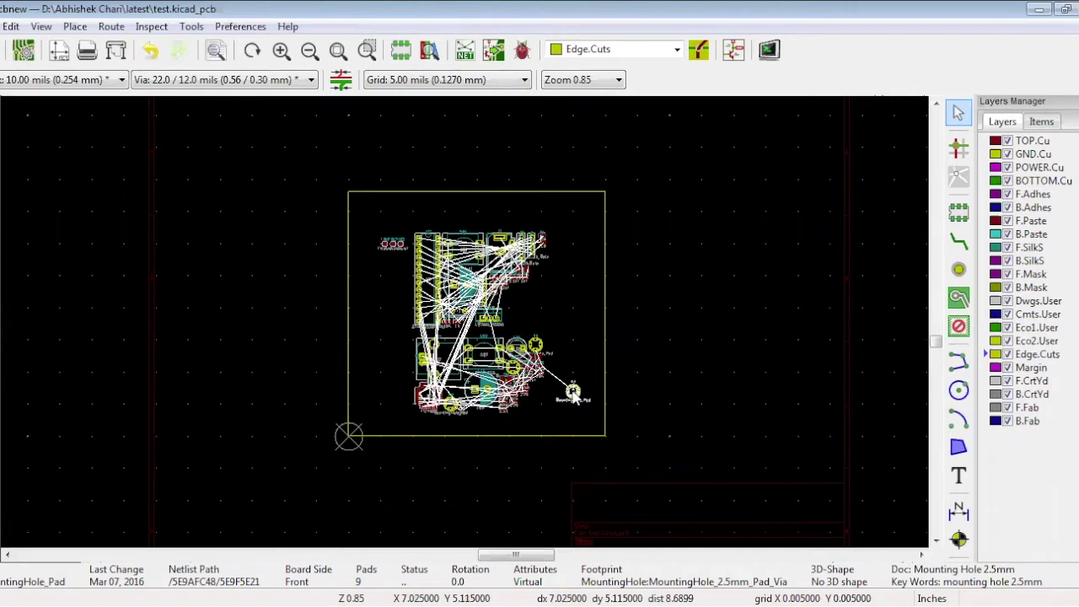
pyautogui.press('m')
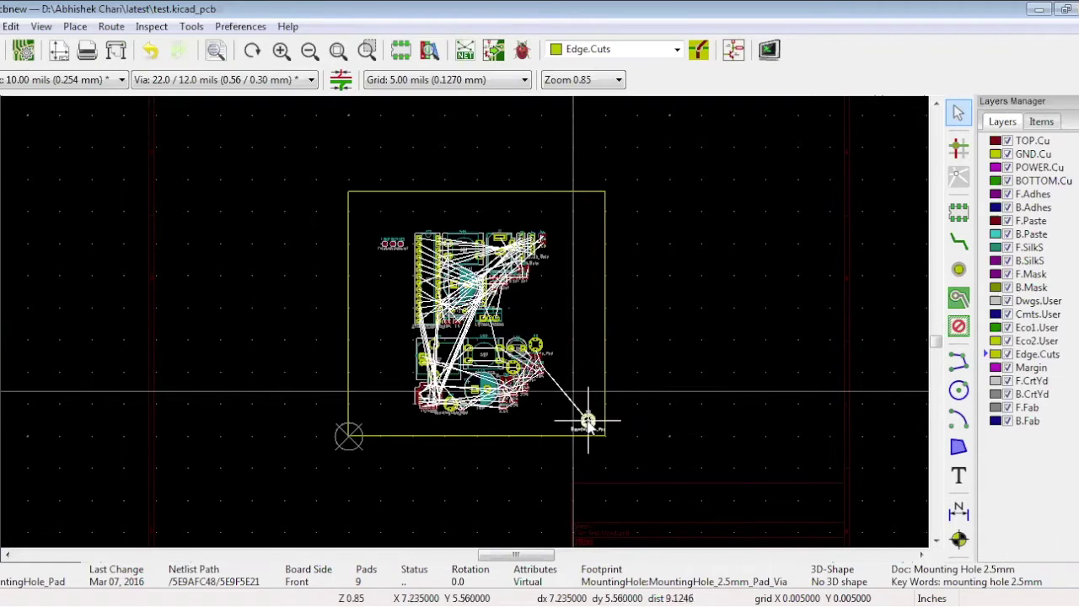
pyautogui.click(588, 421)
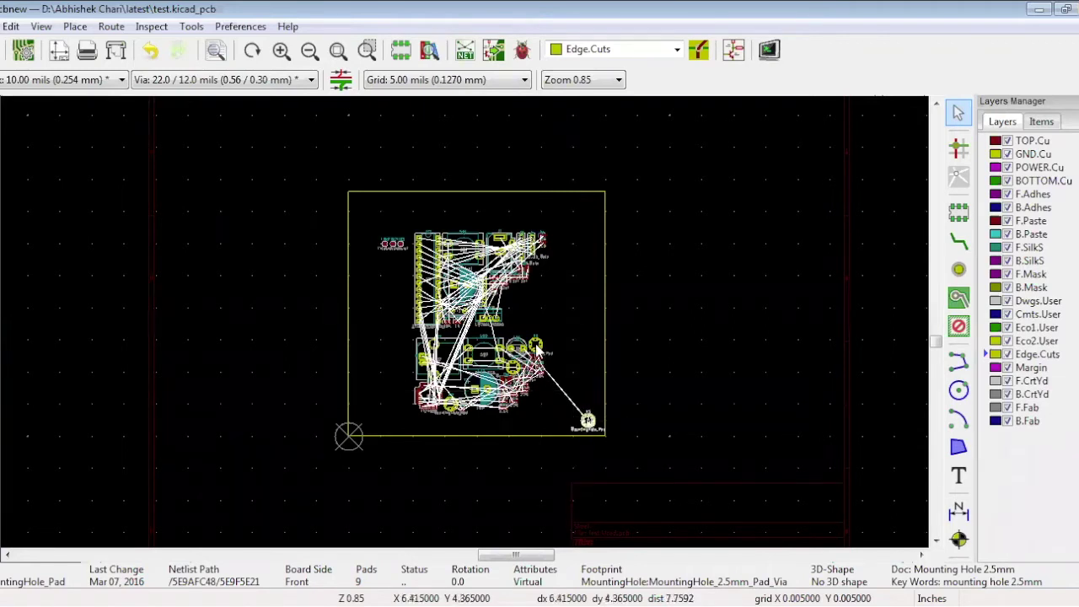
pyautogui.click(450, 182)
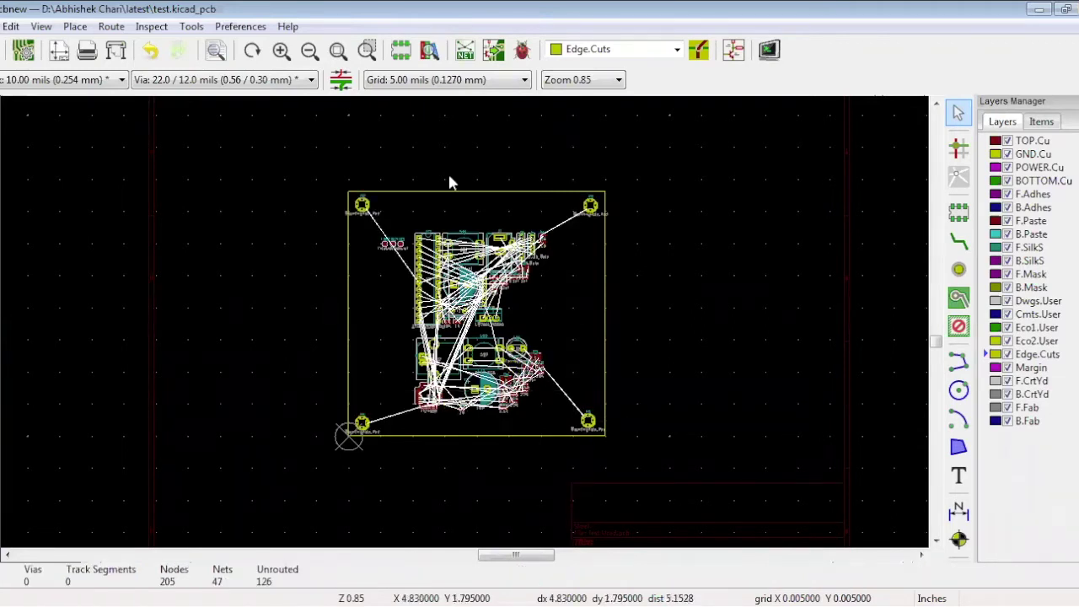
# - Select the footprint H1 and lock it in place
pyautogui.click(594, 428)
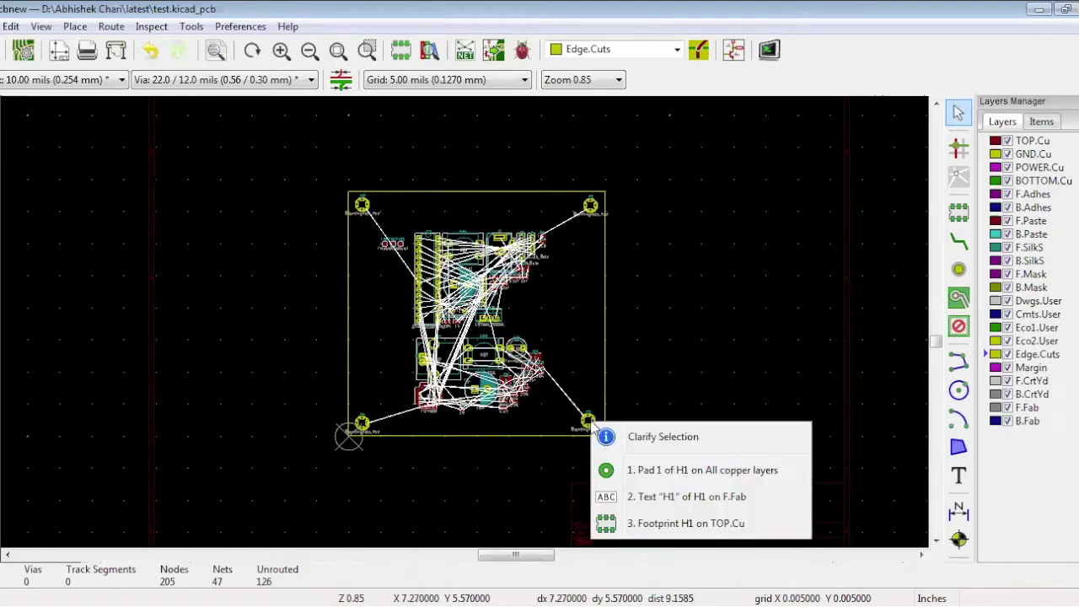
pyautogui.click(667, 524)
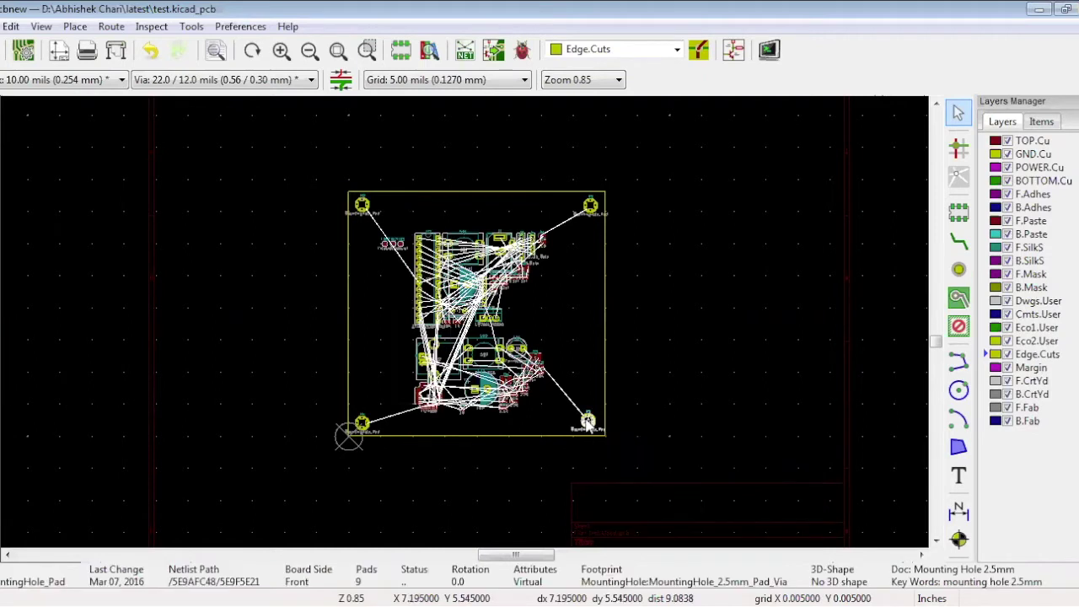
pyautogui.rightClick(588, 424)
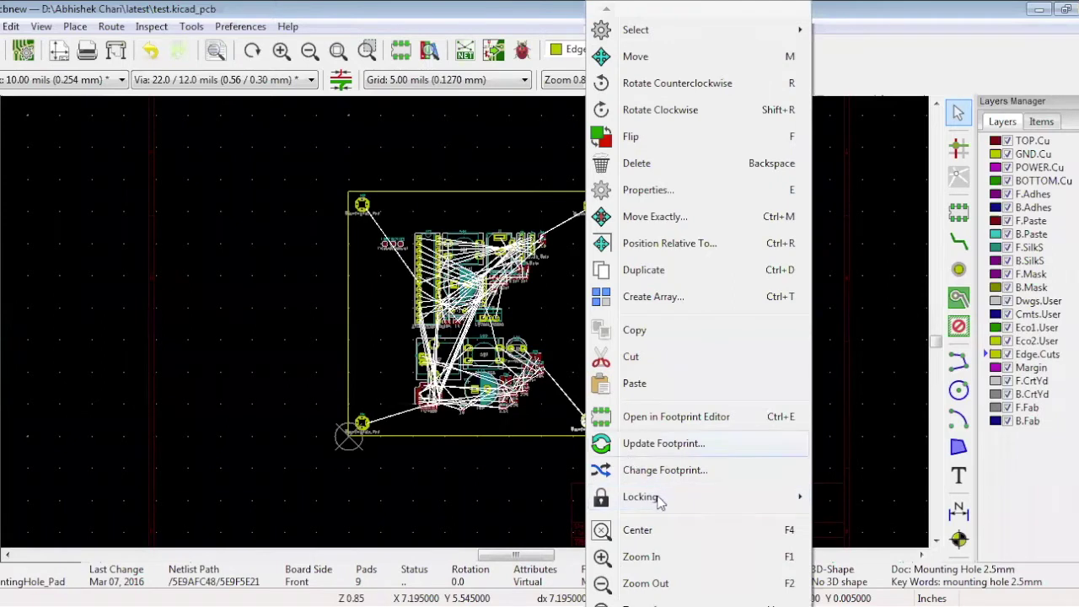
pyautogui.moveTo(709, 499)
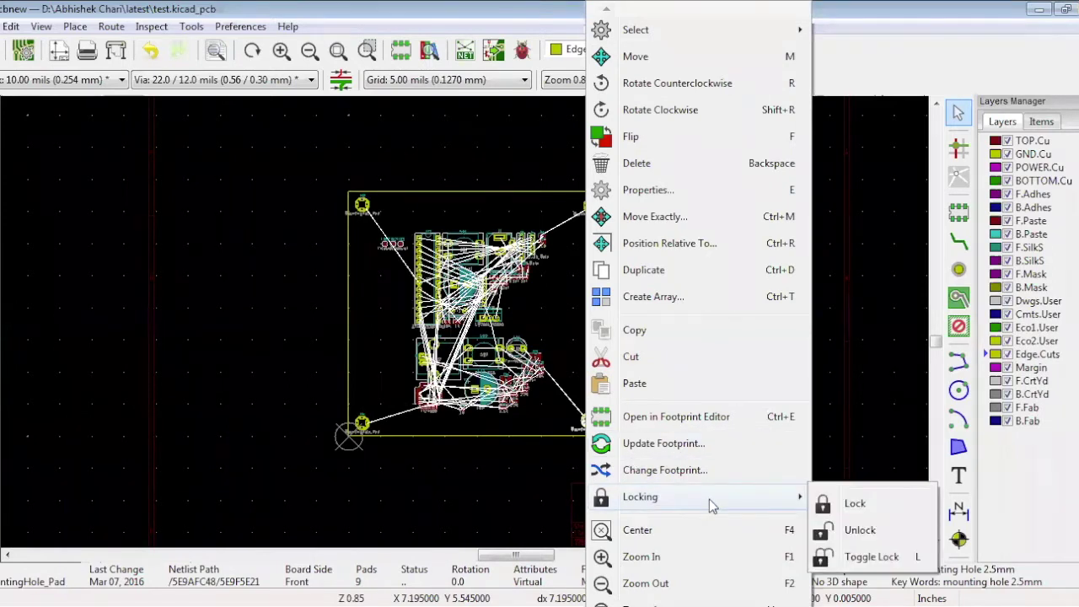
pyautogui.click(853, 504)
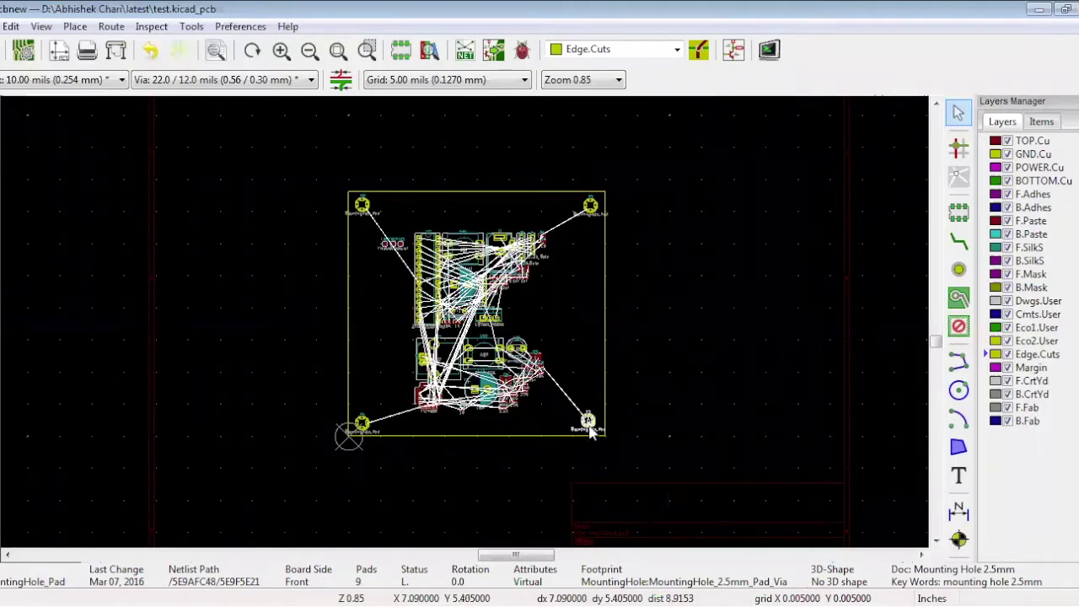
# - Reselect H1 to confirm it is locked and dismiss the locked-items warning
pyautogui.click(641, 412)
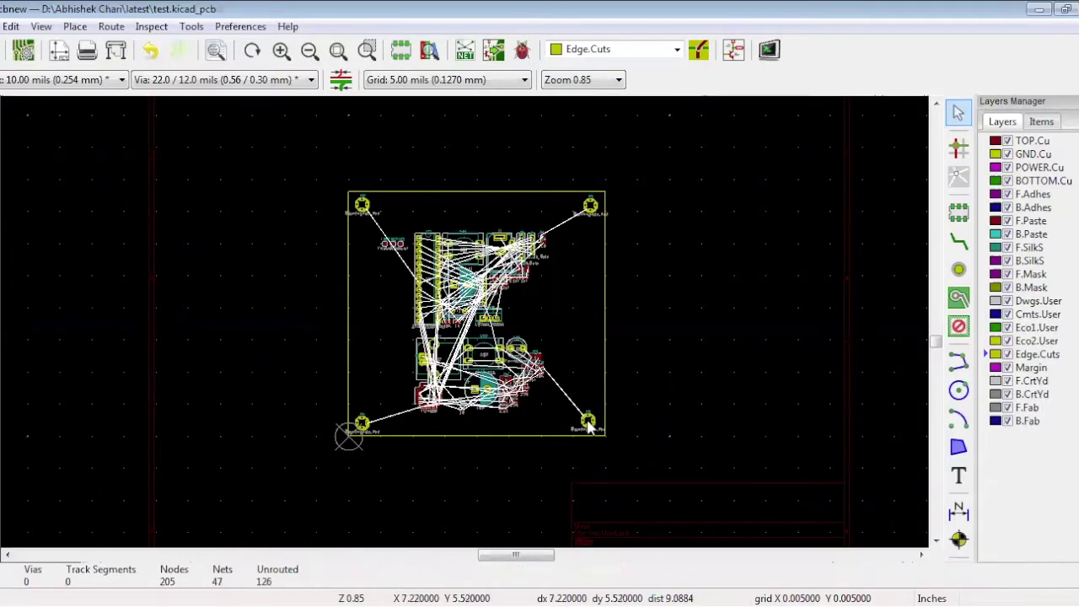
pyautogui.click(589, 428)
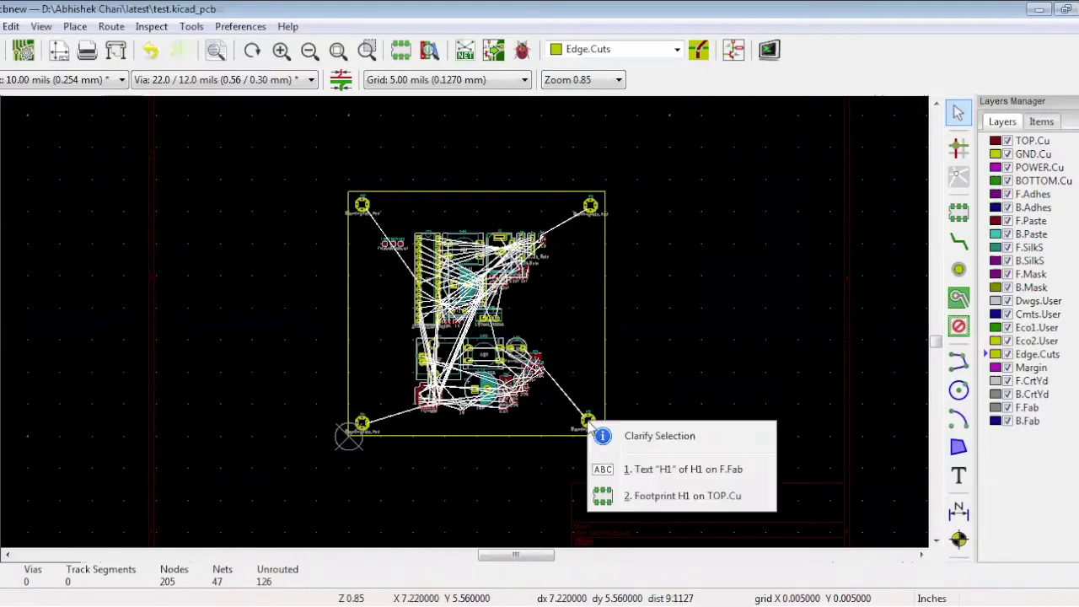
pyautogui.click(642, 503)
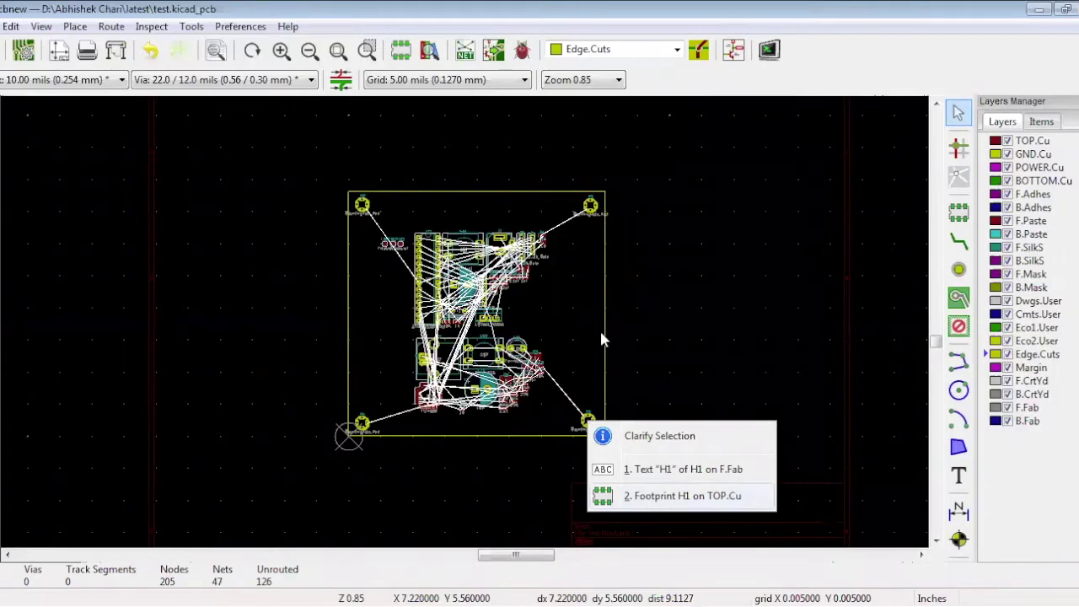
pyautogui.press('Escape')
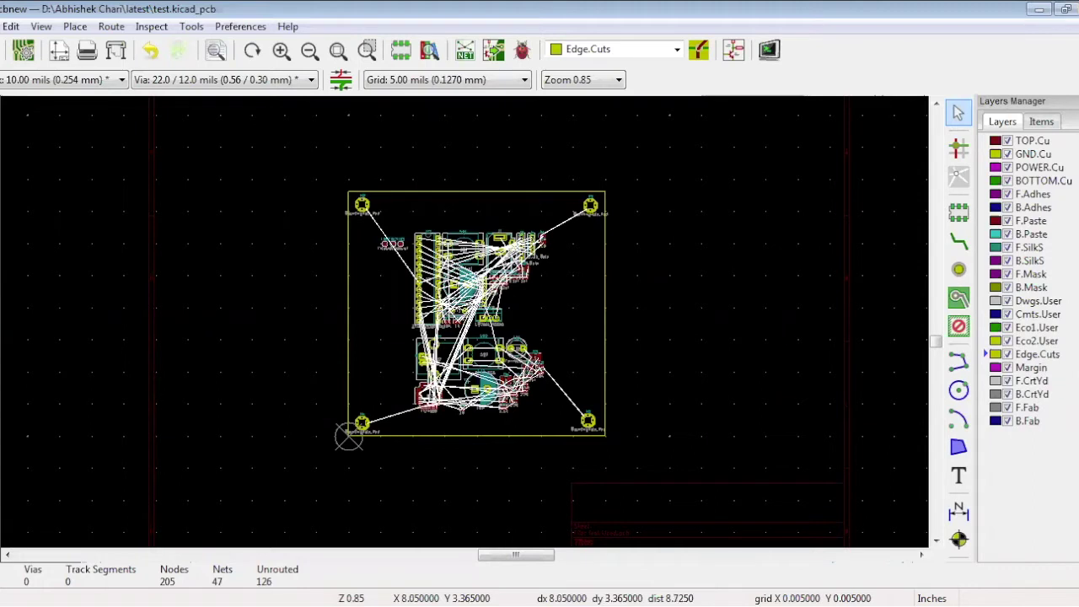
# - Search the board for H1, jump to it, and zoom in
pyautogui.hotkey('ctrl', 'f')
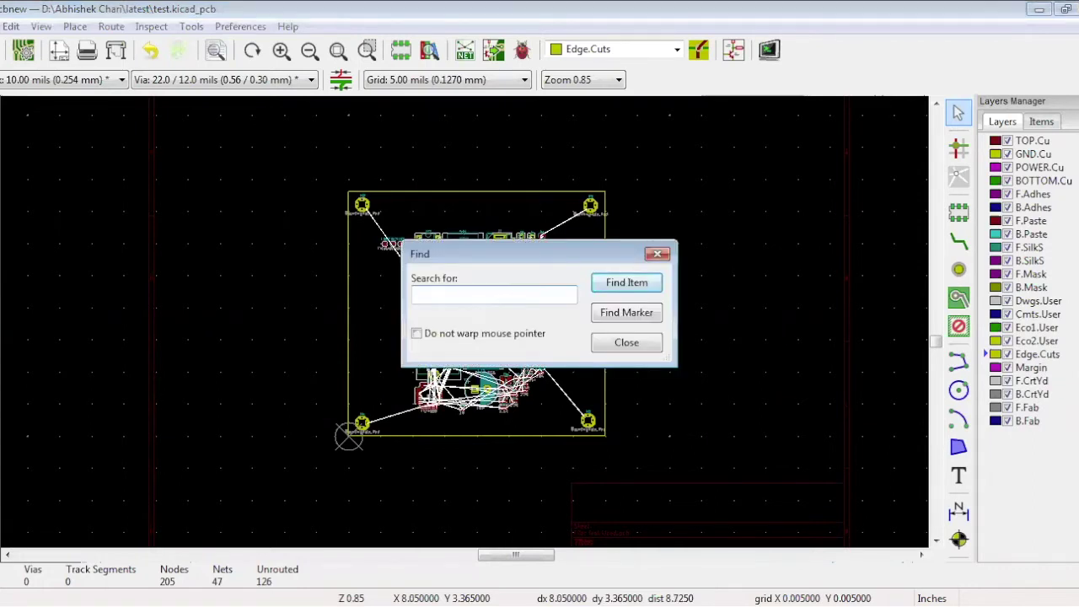
pyautogui.write('H1')
pyautogui.press('Return')
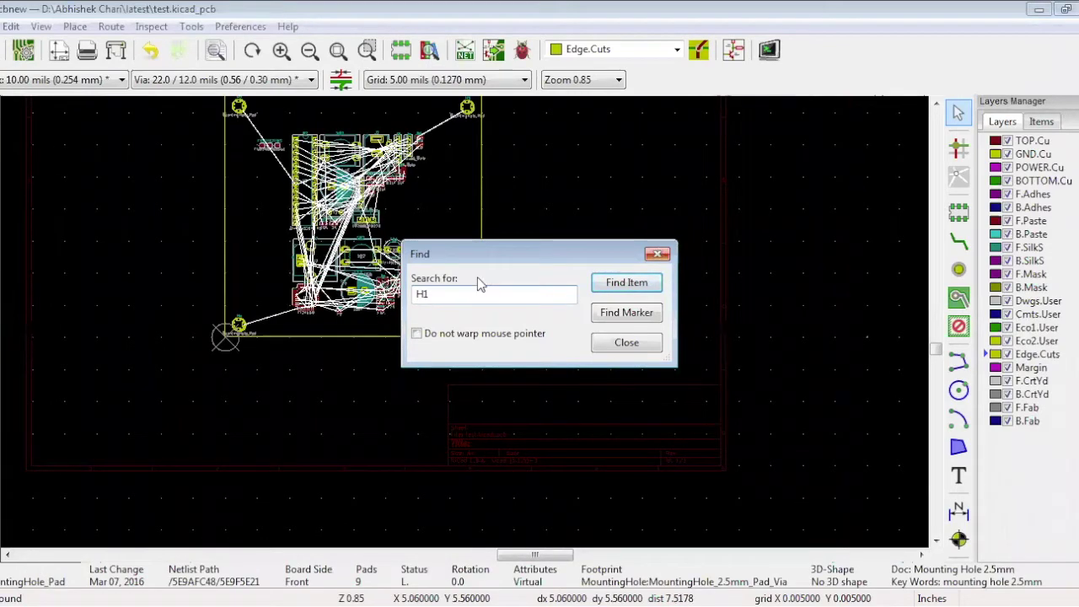
pyautogui.press('Escape')
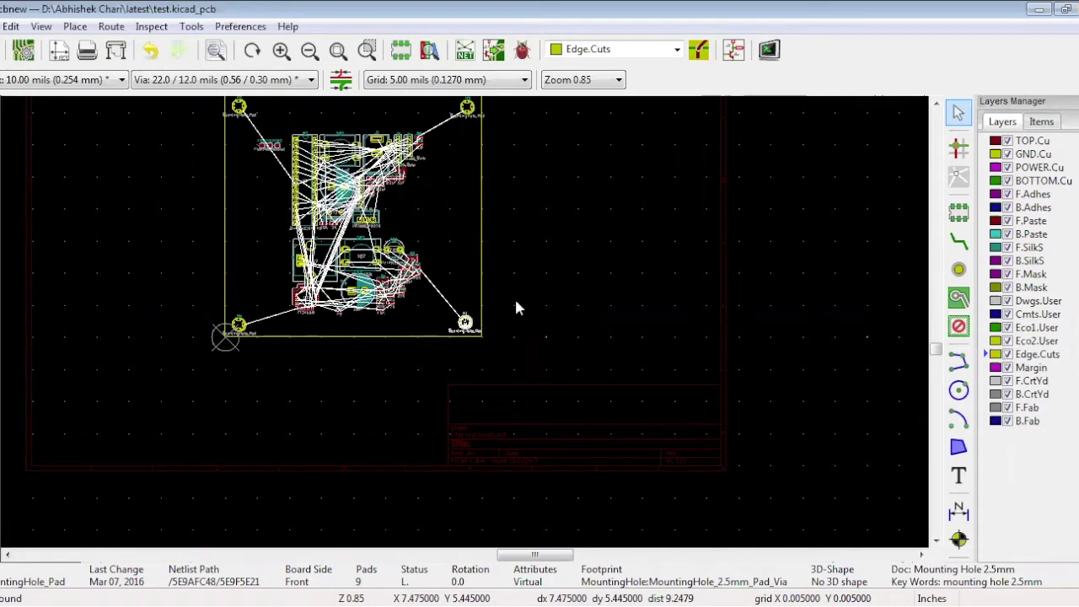
pyautogui.scroll(2, 517, 307)
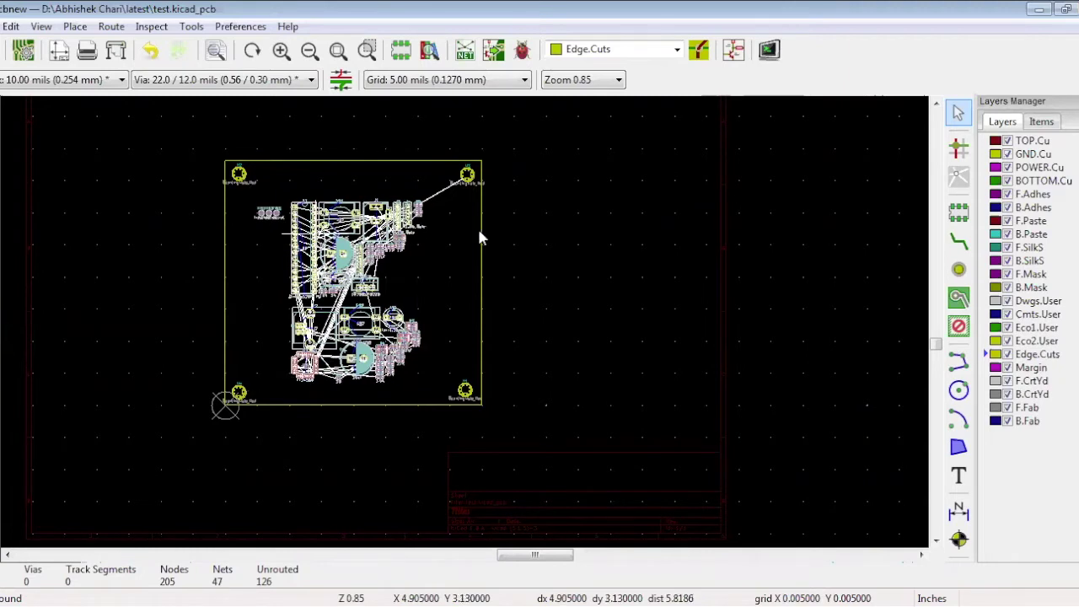
# - Drop the component block right of the outline and turn Show Ratsnest back on
pyautogui.click(597, 179)
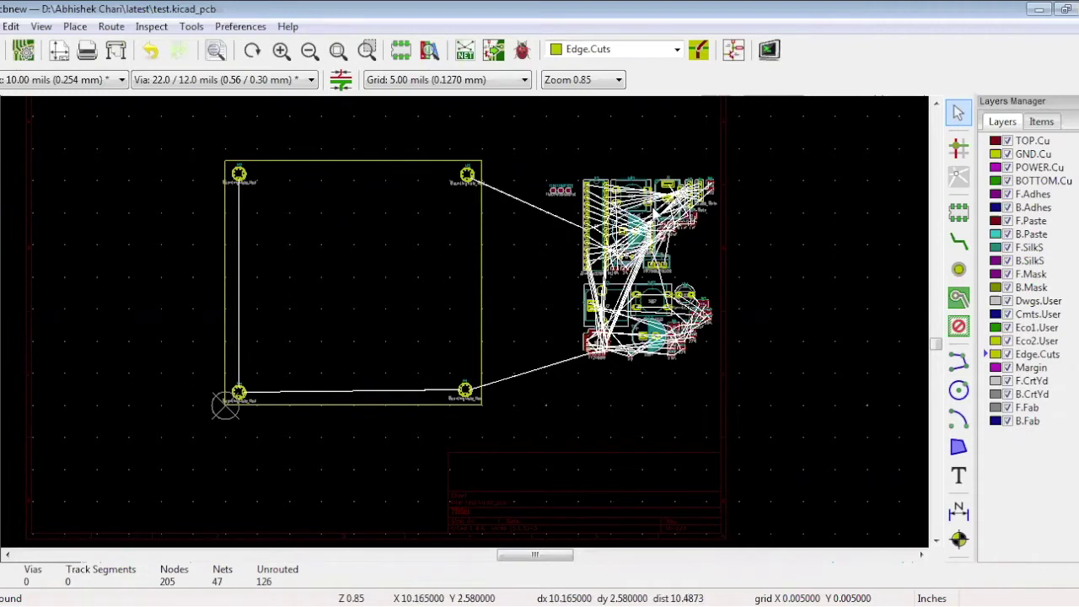
pyautogui.click(42, 26)
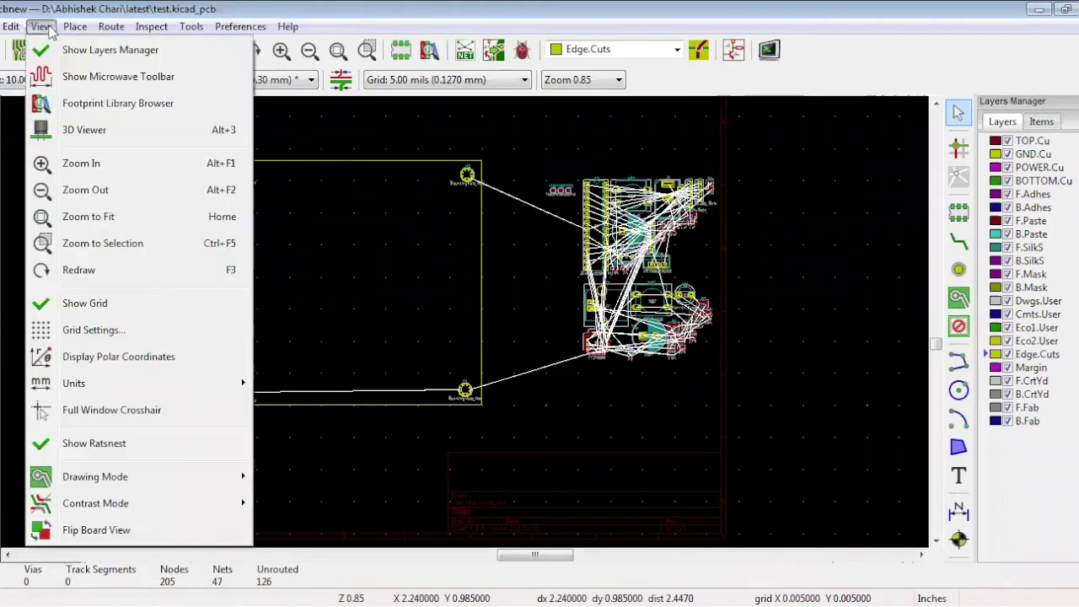
pyautogui.click(97, 444)
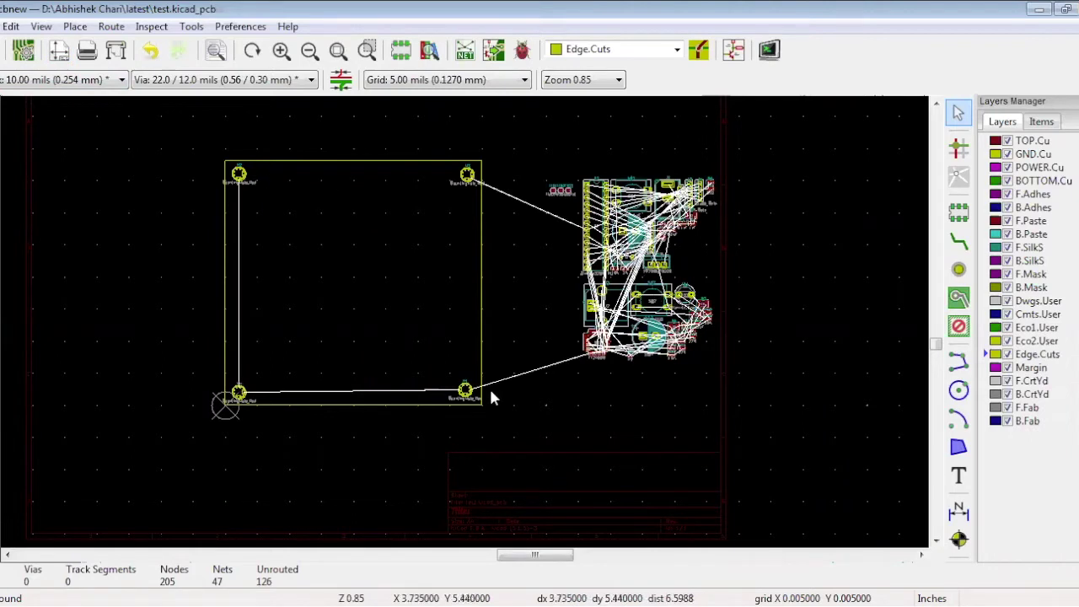
pyautogui.click(620, 317)
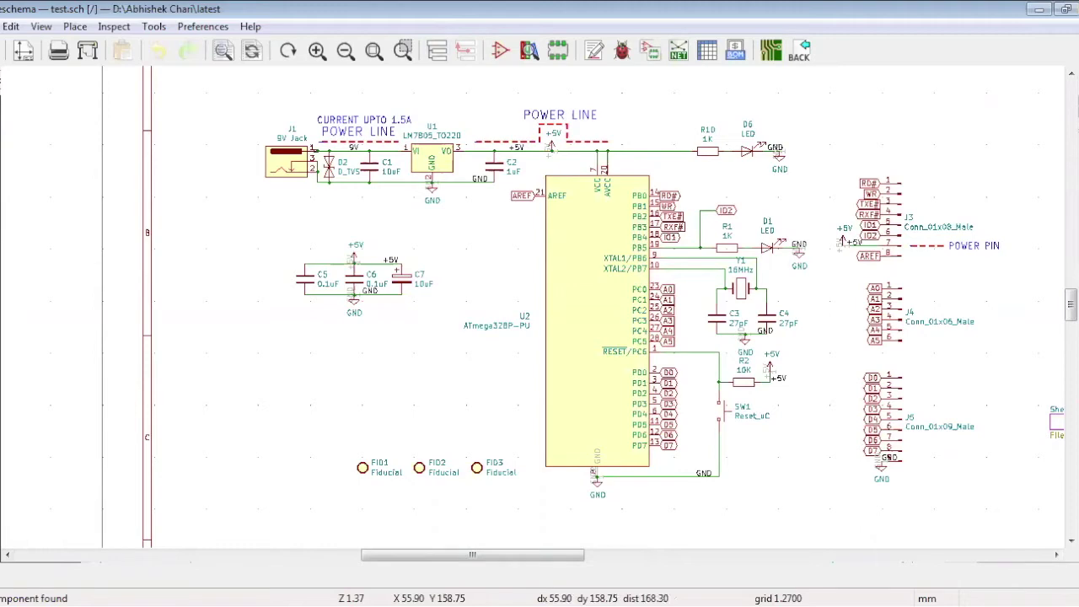
# - Fetch barrel jack J1, flipping and rotating it to 270 degrees
pyautogui.hotkey('alt', 'Tab')
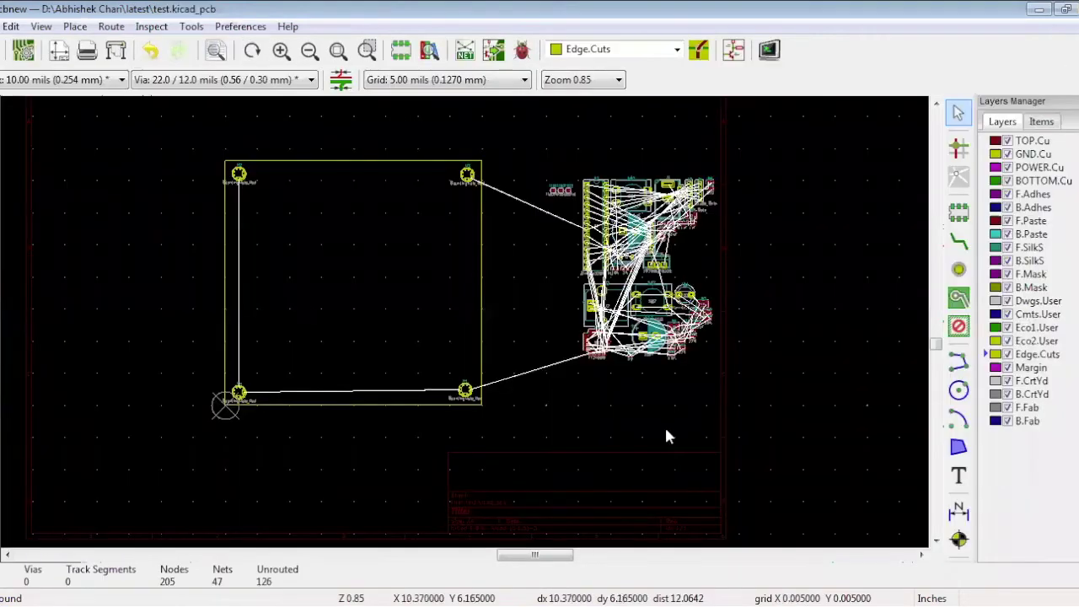
pyautogui.write('t')
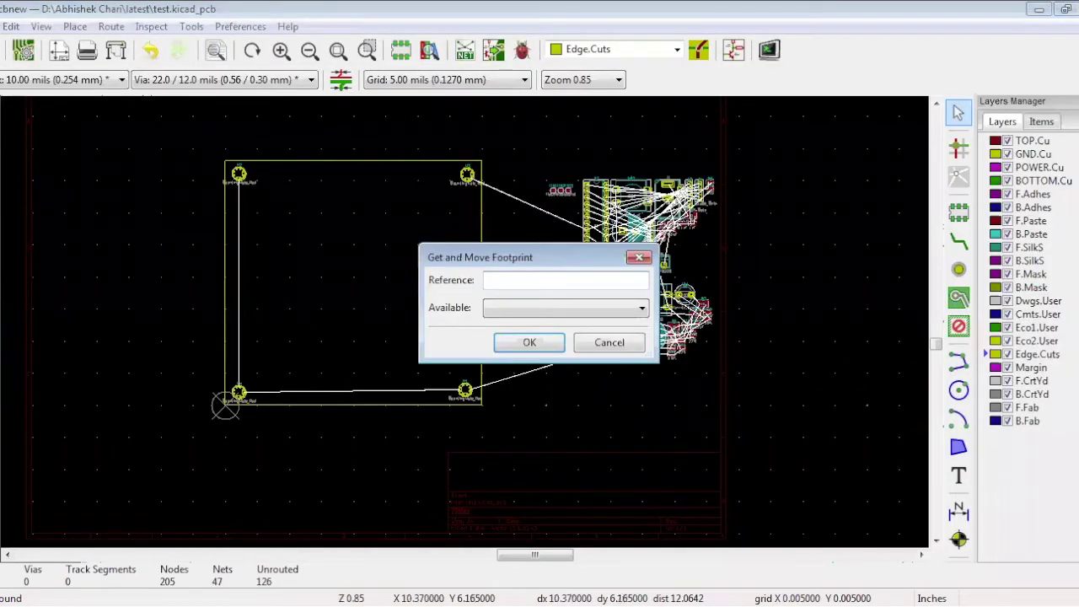
pyautogui.write('J1')
pyautogui.press('Return')
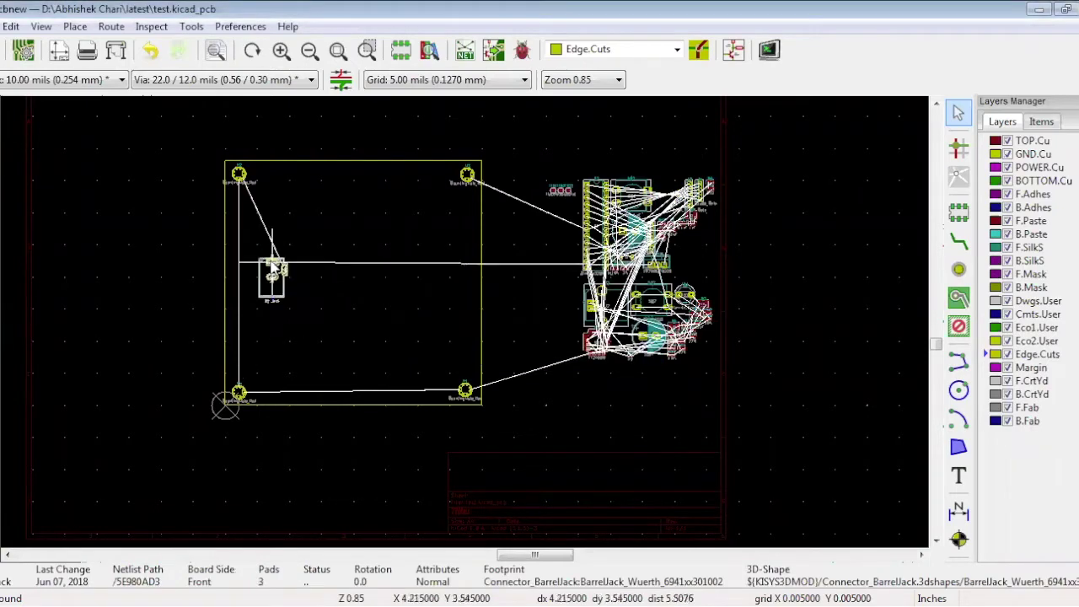
pyautogui.press('f')
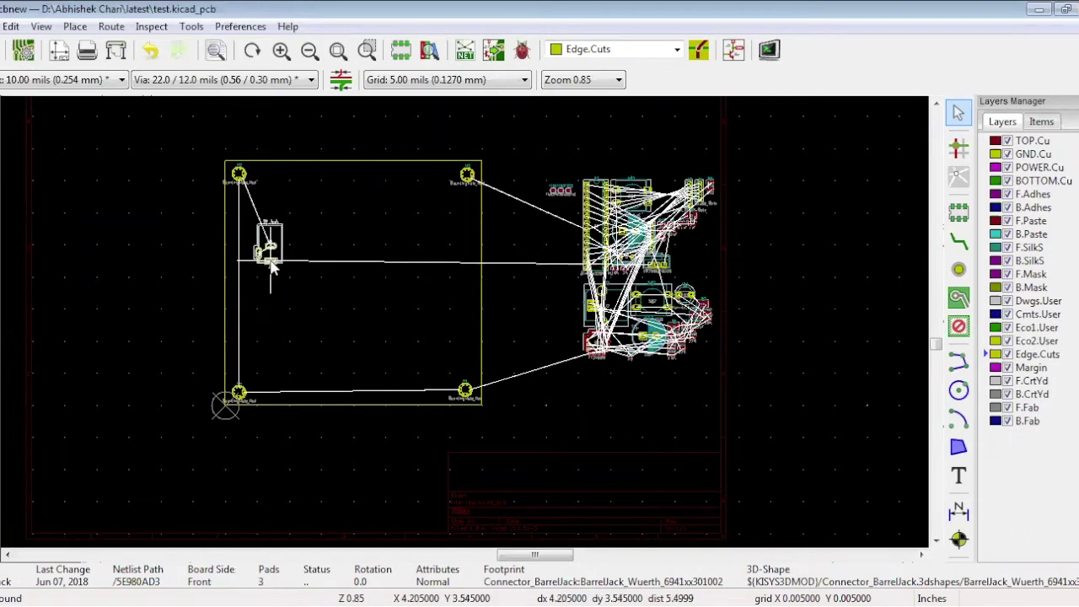
pyautogui.press('r')
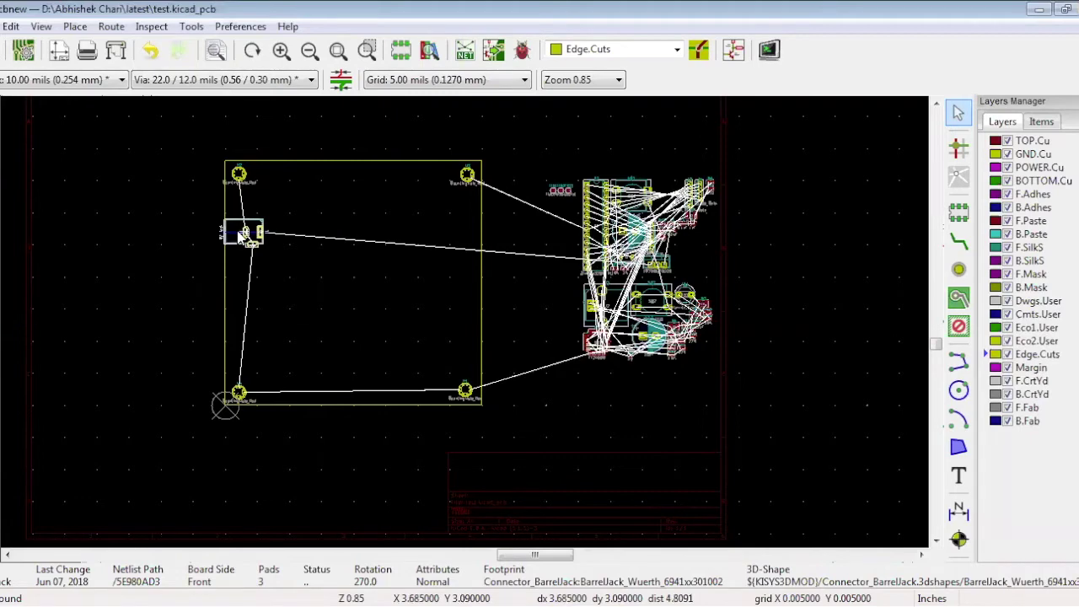
# - Lock footprint J1 in place and switch to the schematic
pyautogui.rightClick(240, 232)
pyautogui.moveTo(407, 504)
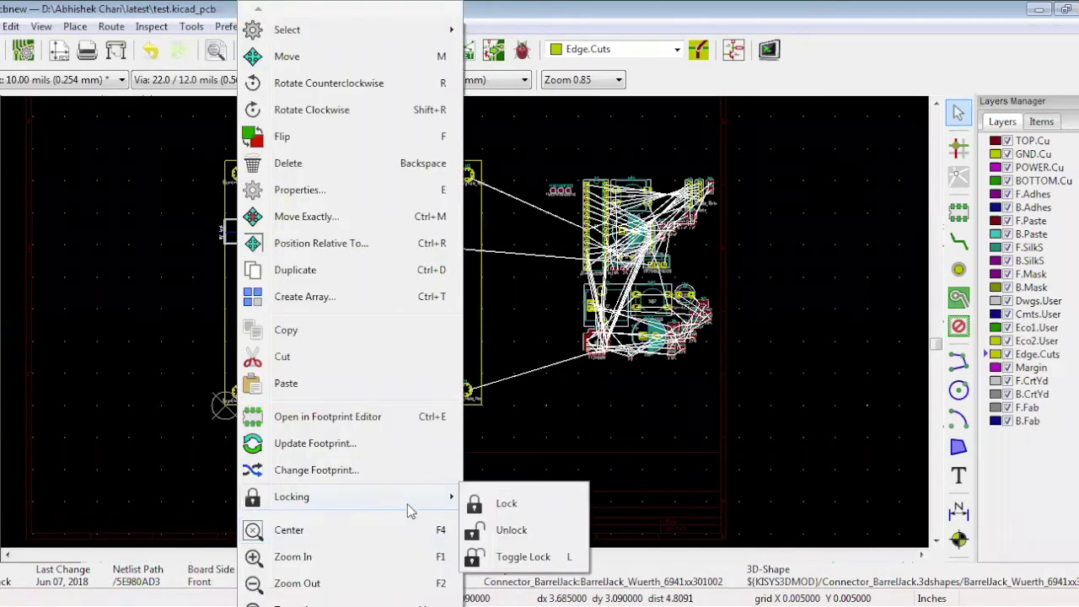
pyautogui.click(504, 503)
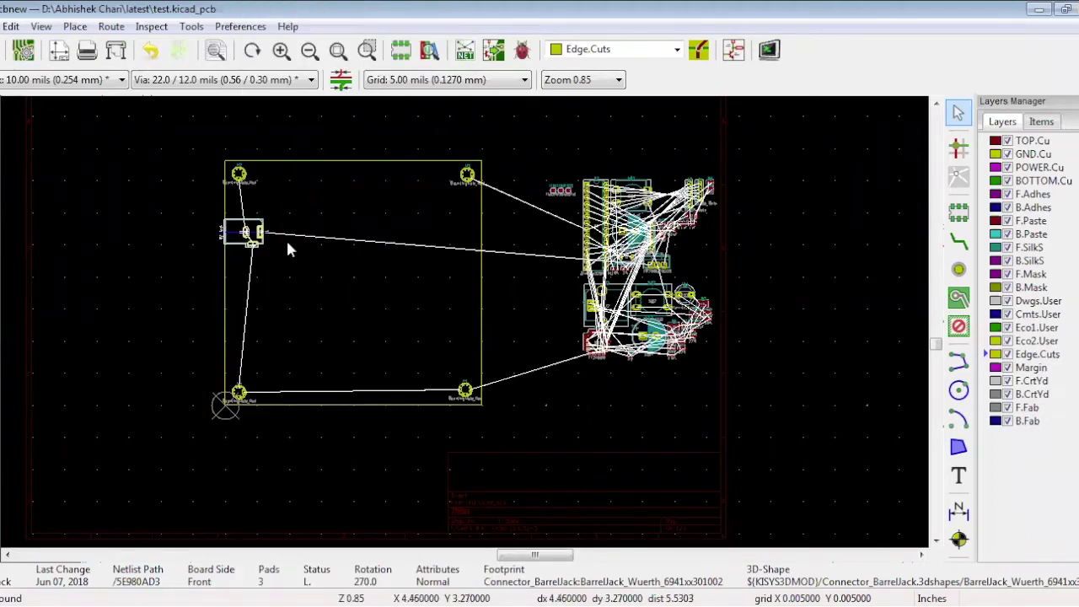
pyautogui.hotkey('alt', 'Tab')
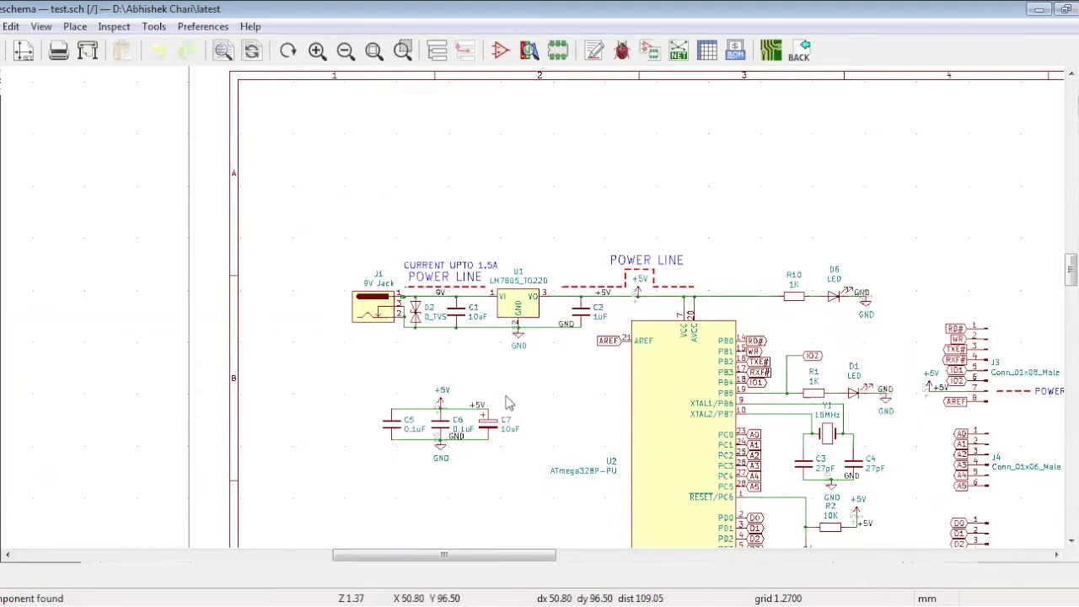
pyautogui.click(694, 312)
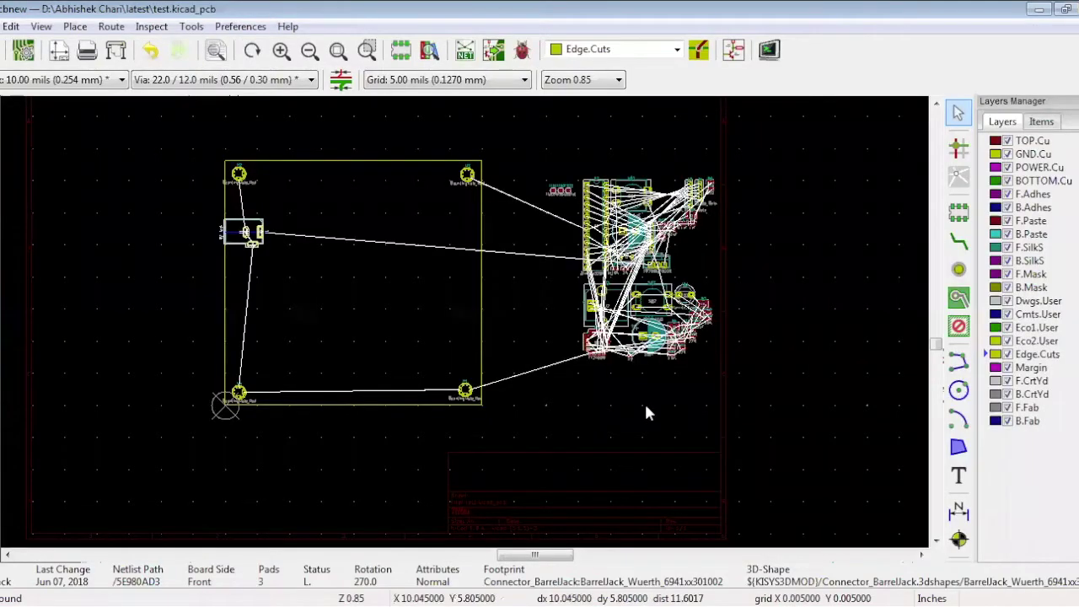
# - Fetch diode D2 with tD2, drop it beside J1, and zoom in
pyautogui.write('tD2')
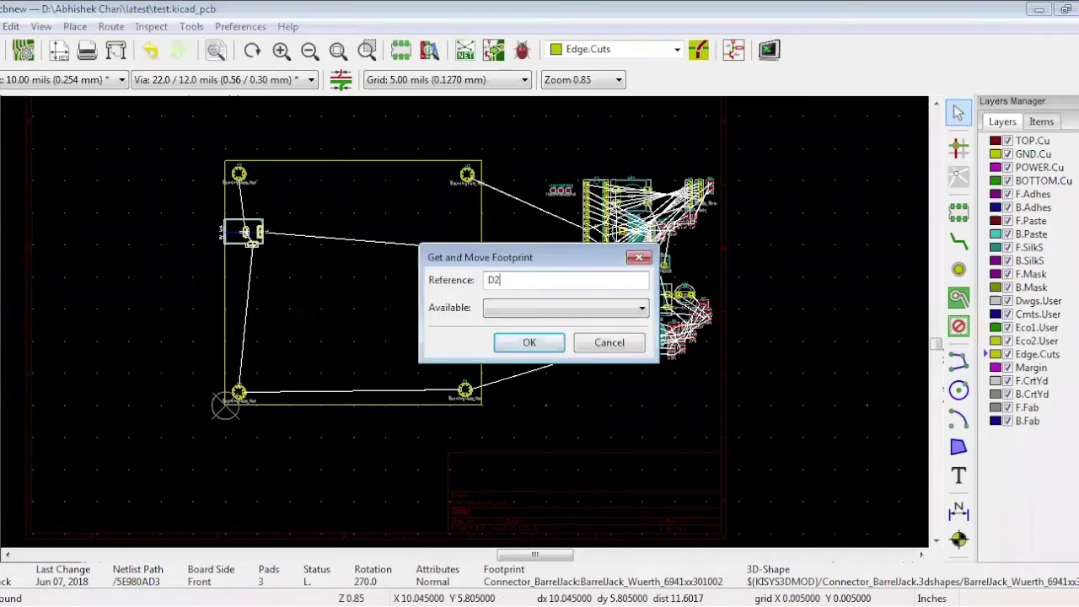
pyautogui.press('Return')
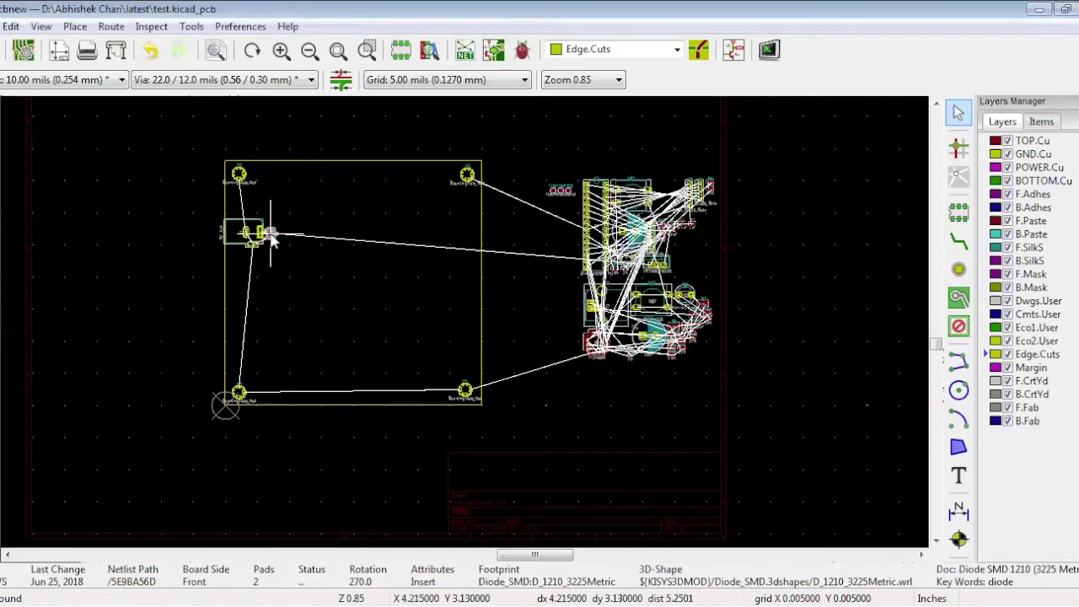
pyautogui.click(271, 238)
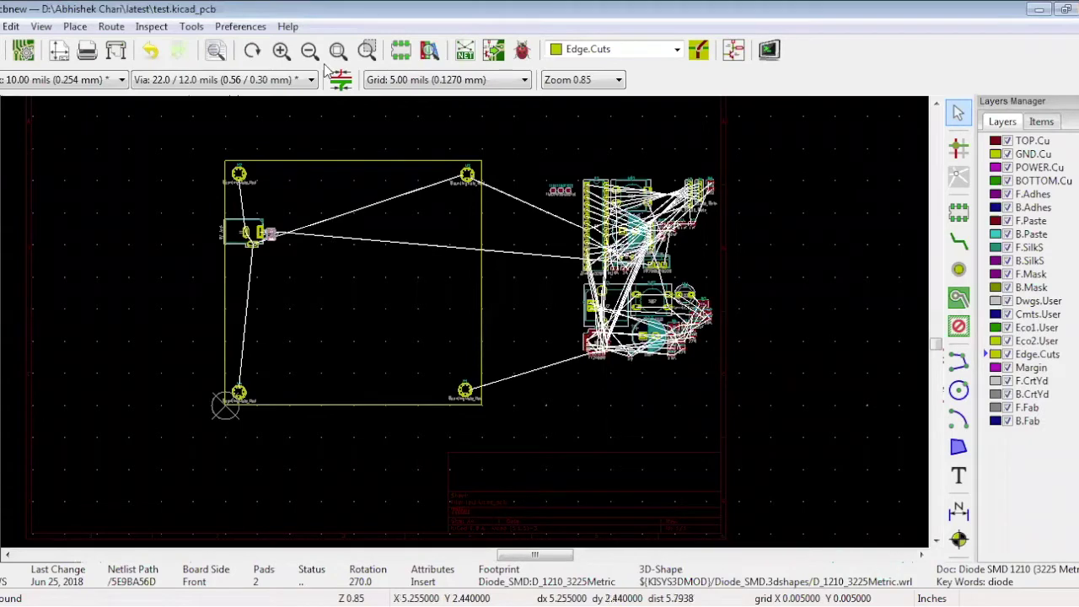
pyautogui.click(281, 53)
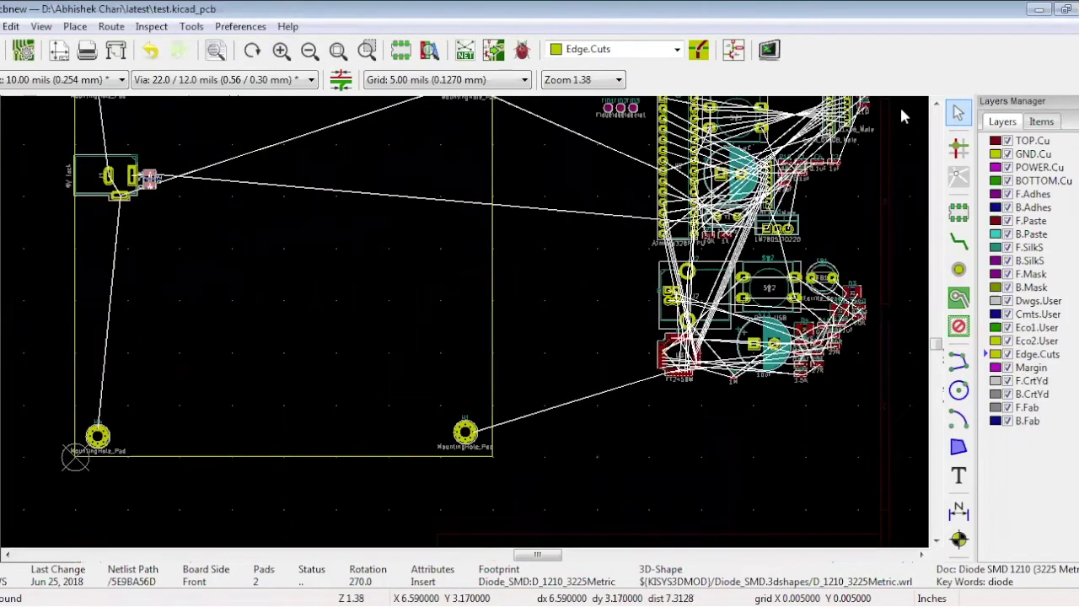
pyautogui.keyDown('shift'); pyautogui.scroll(3, 343, 544); pyautogui.keyUp('shift')
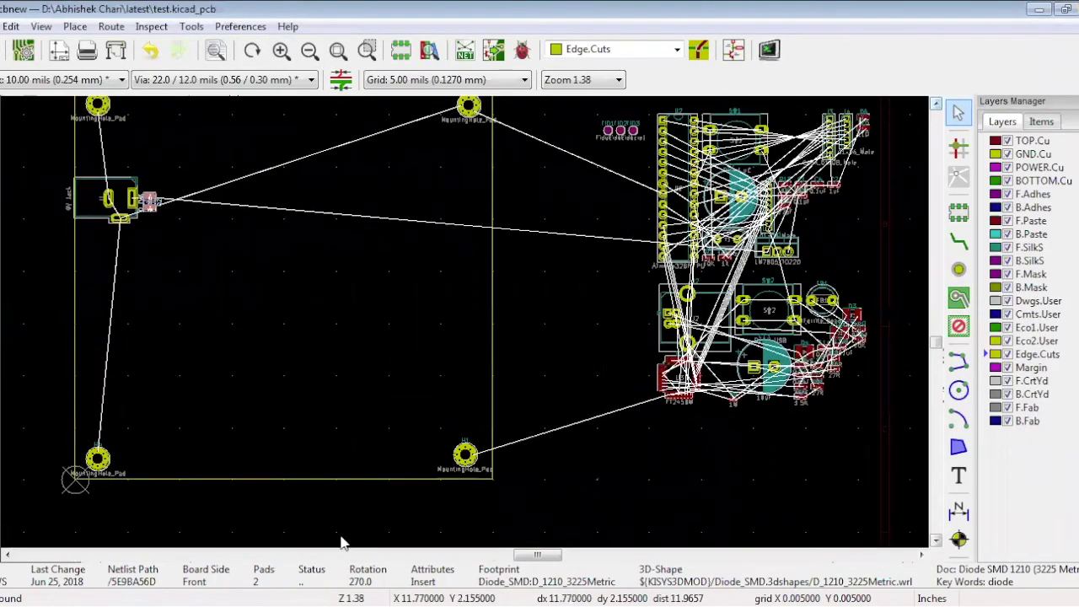
pyautogui.click(8, 556)
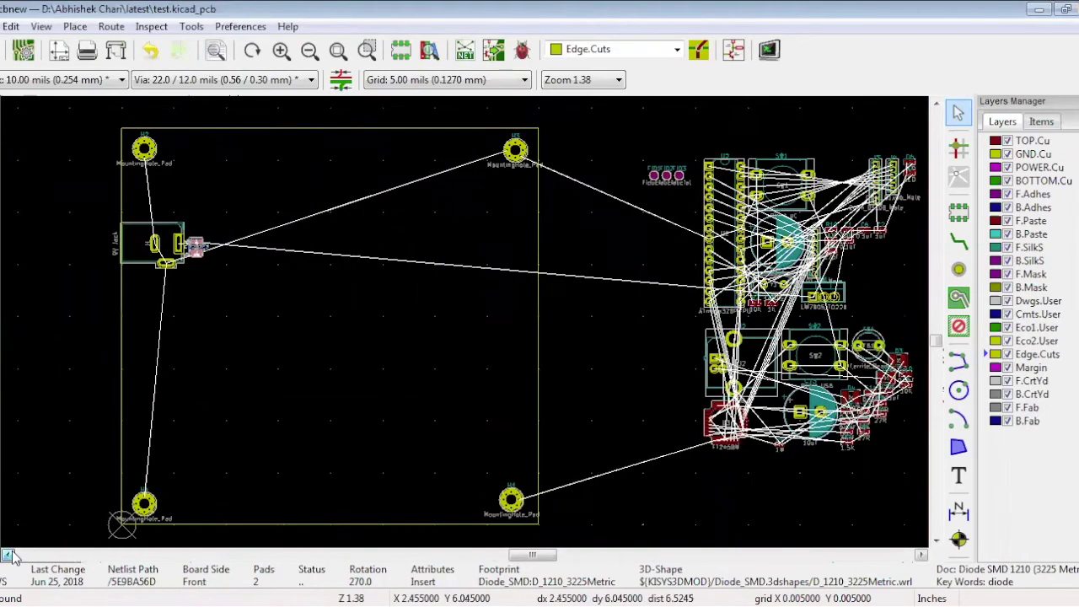
pyautogui.keyDown('ctrl'); pyautogui.hscroll(-4, 512, 192); pyautogui.keyUp('ctrl')
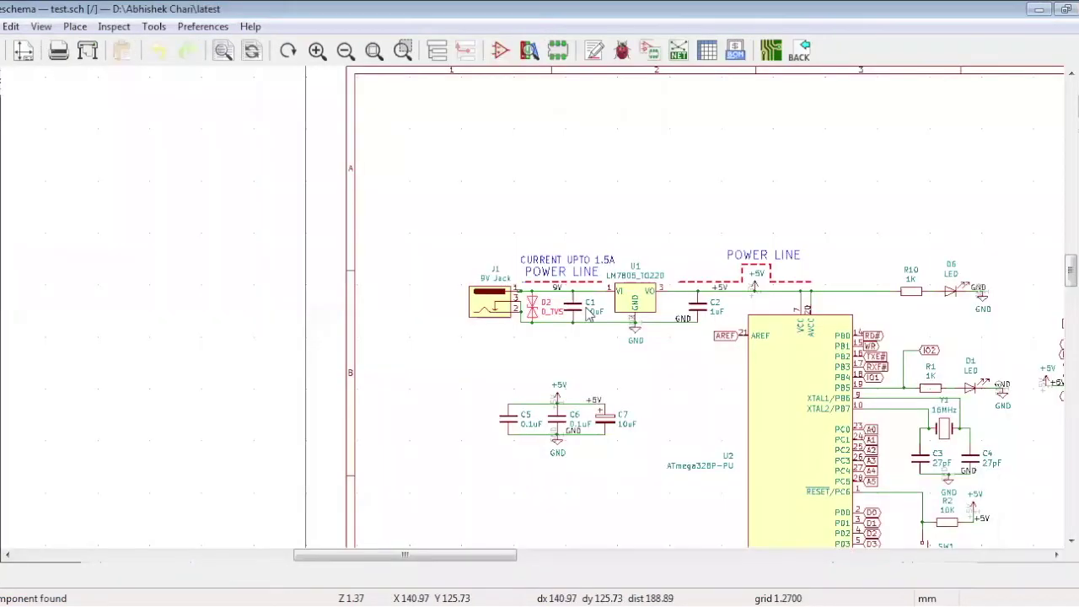
# - Switch to Eeschema to view the J1, D2, C1 power chain feeding LM7805 regulator U1
pyautogui.hotkey('alt', 'Tab')
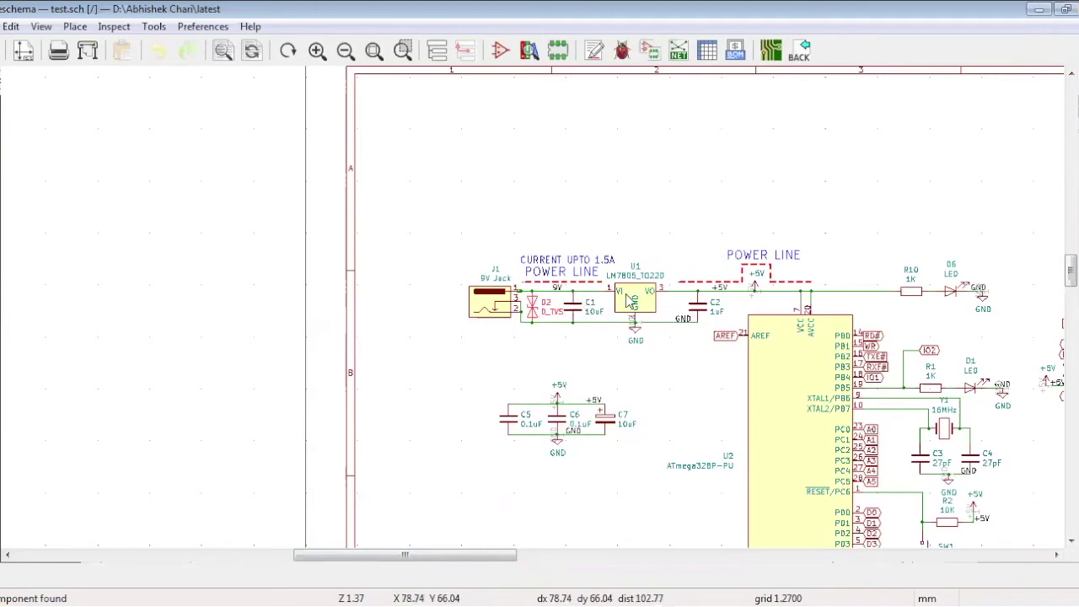
# - Back in Pcbnew, rotate LM7805 regulator U1 twice and set it upright just right of D2
pyautogui.hotkey('alt', 'Tab')
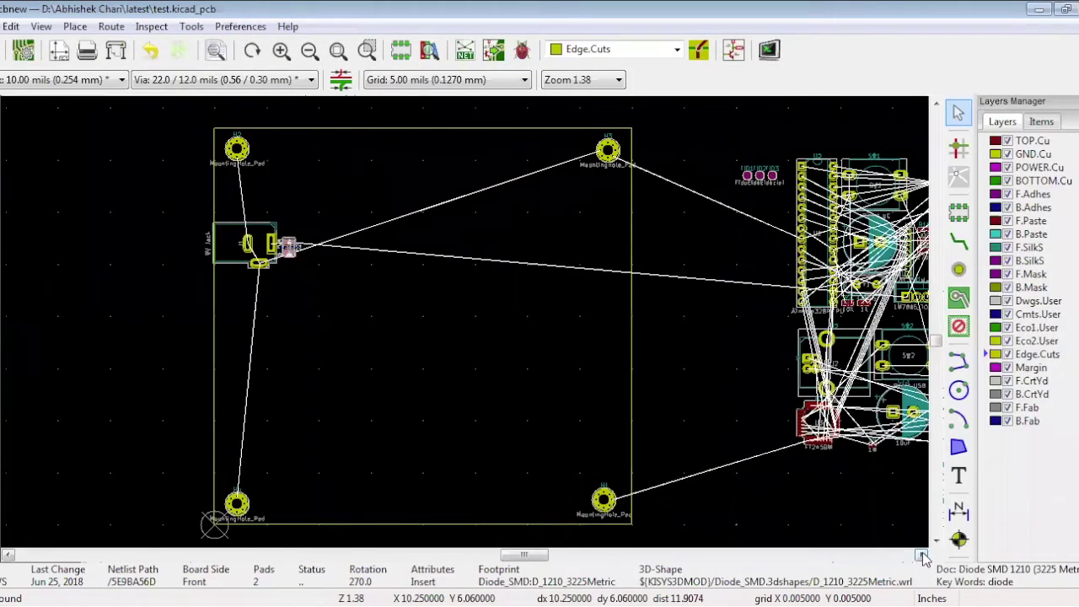
pyautogui.click(923, 555)
pyautogui.click(923, 555)
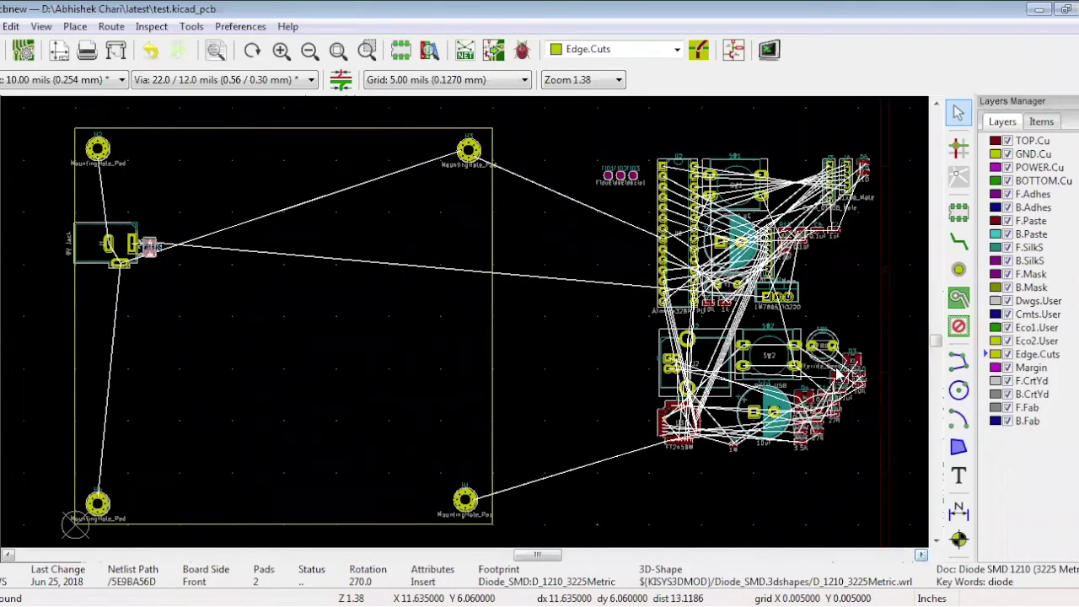
pyautogui.click(767, 297)
pyautogui.press('m')
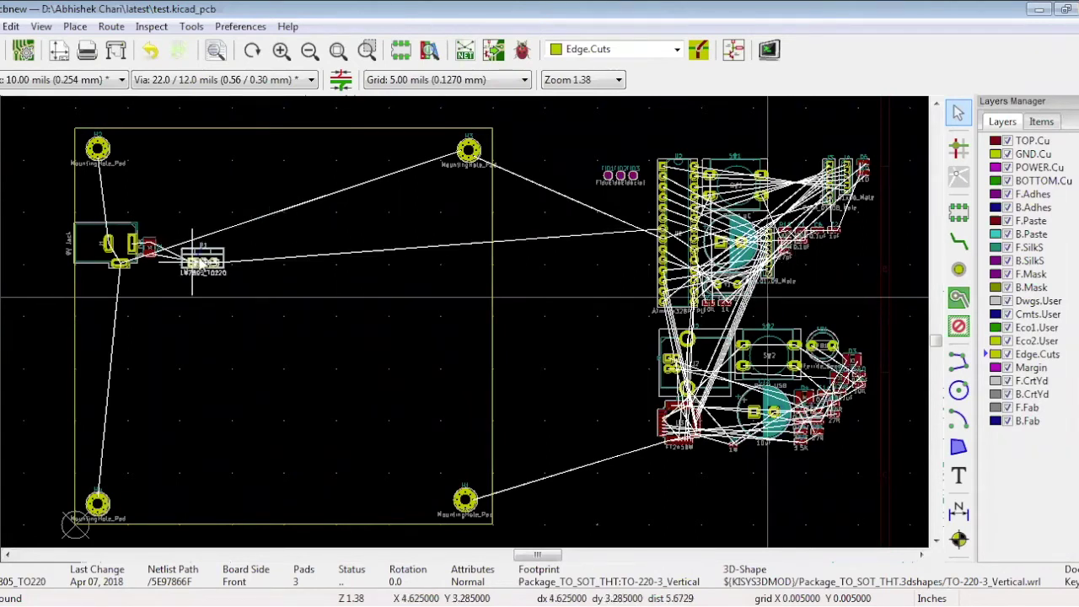
pyautogui.press('r')
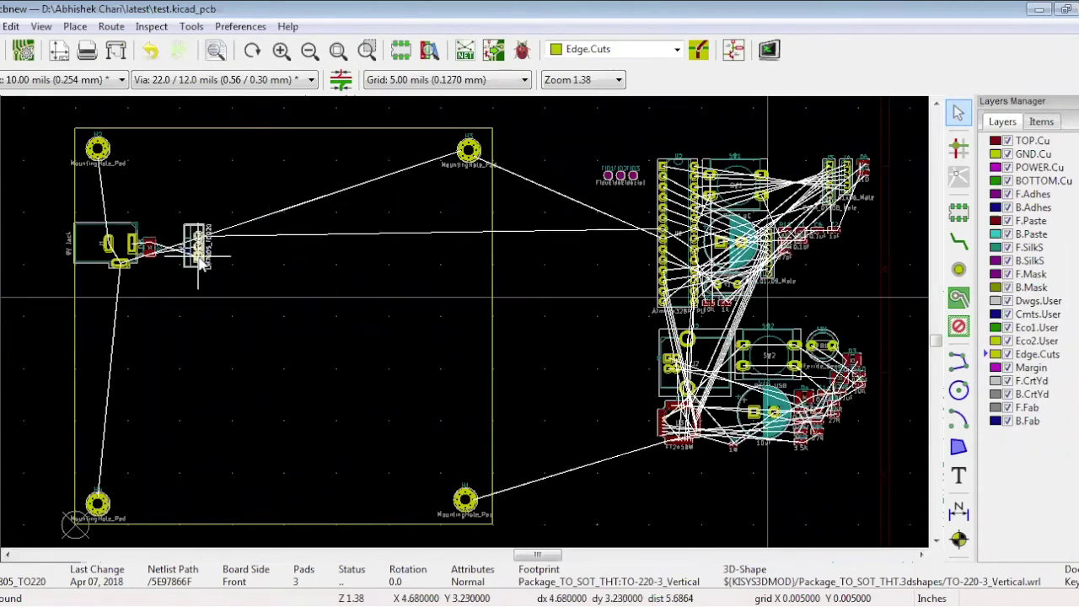
pyautogui.press('r')
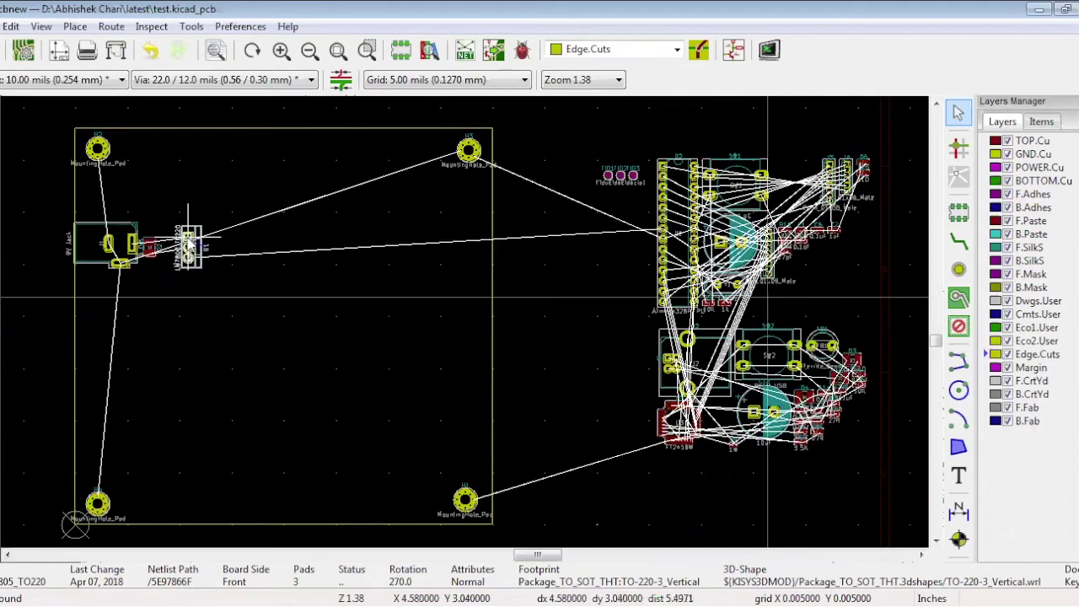
pyautogui.click(189, 245)
pyautogui.click(242, 254)
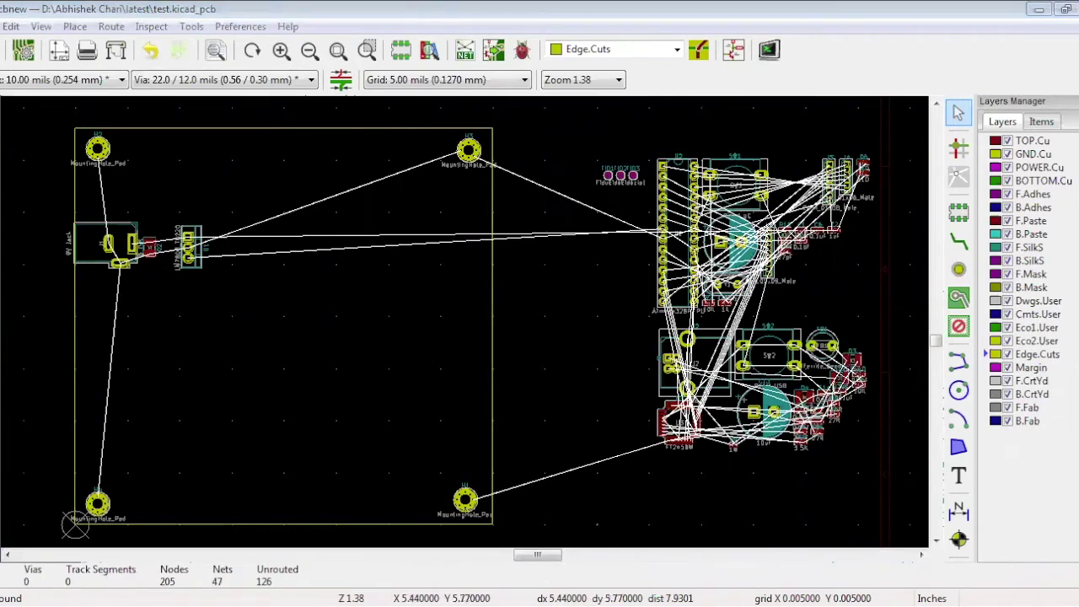
pyautogui.click(281, 51)
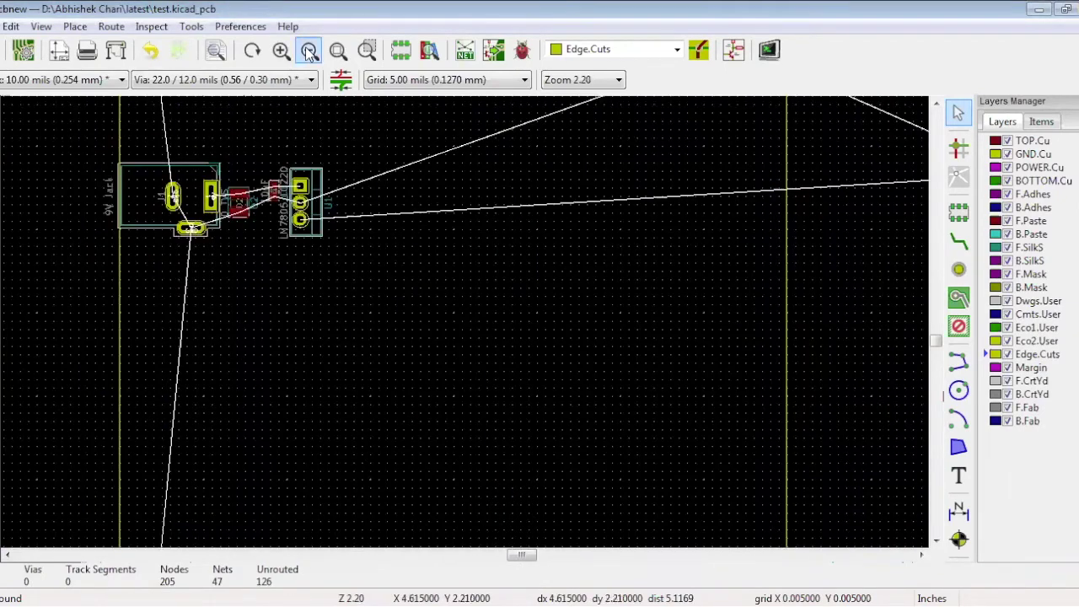
pyautogui.click(309, 52)
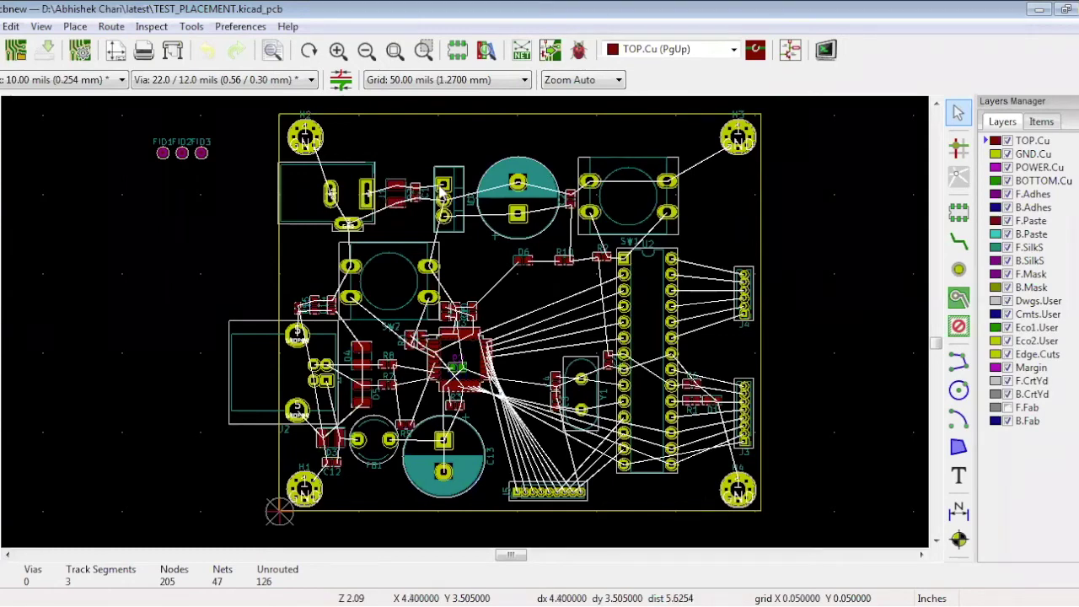
pyautogui.hotkey('alt', 'Tab')
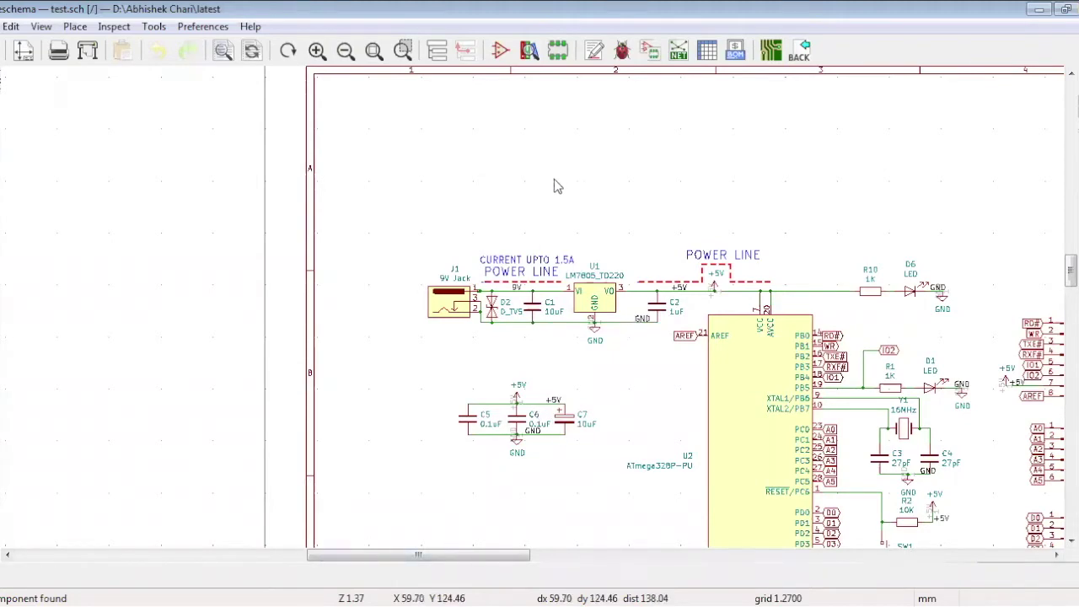
pyautogui.hotkey('alt', 'Tab')
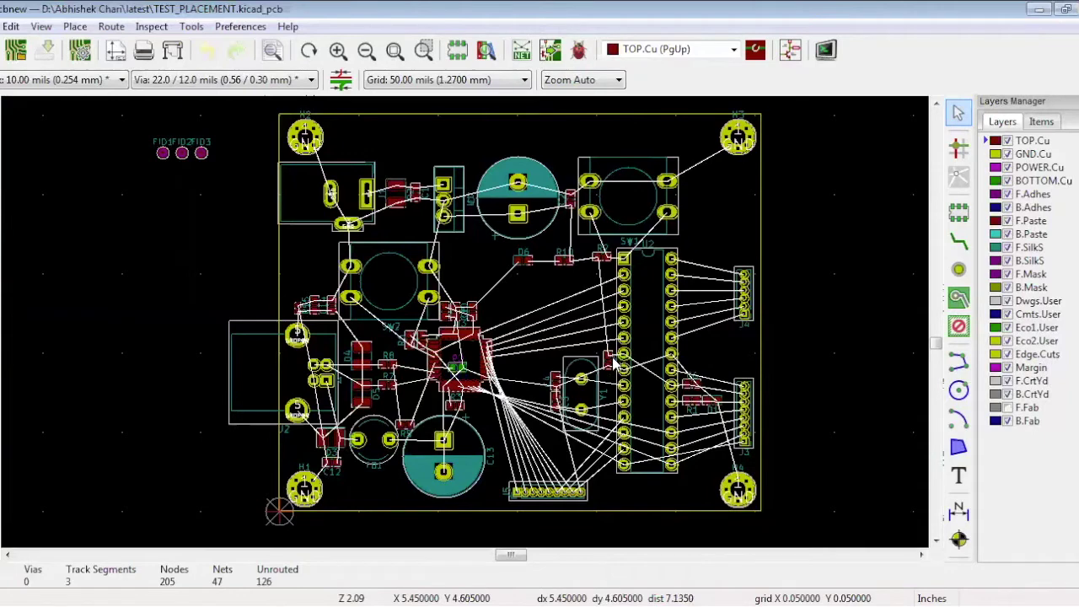
pyautogui.click(563, 361)
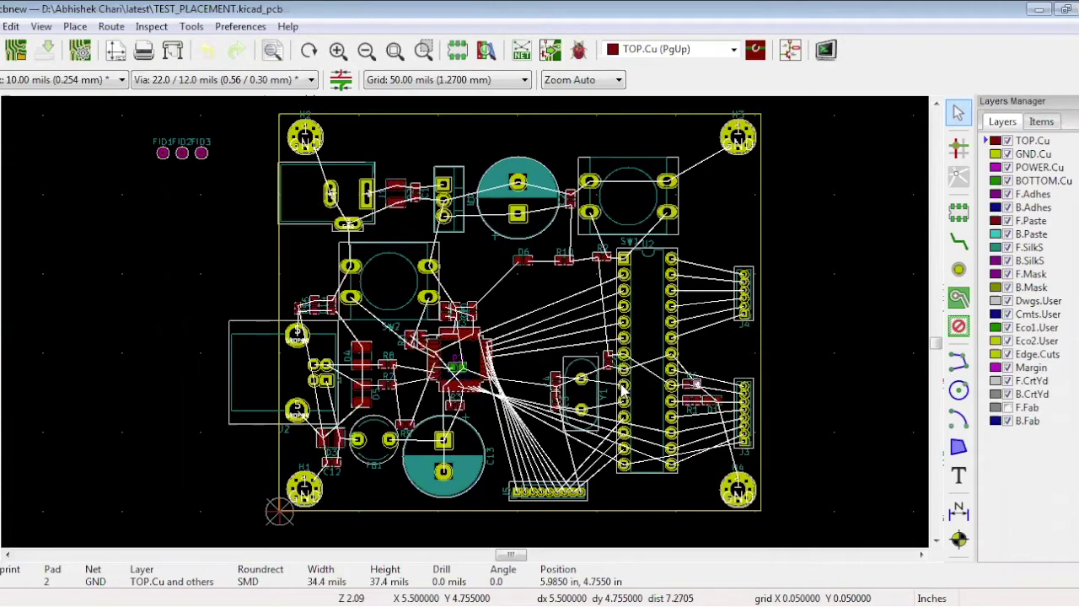
pyautogui.hotkey('alt', 'Tab')
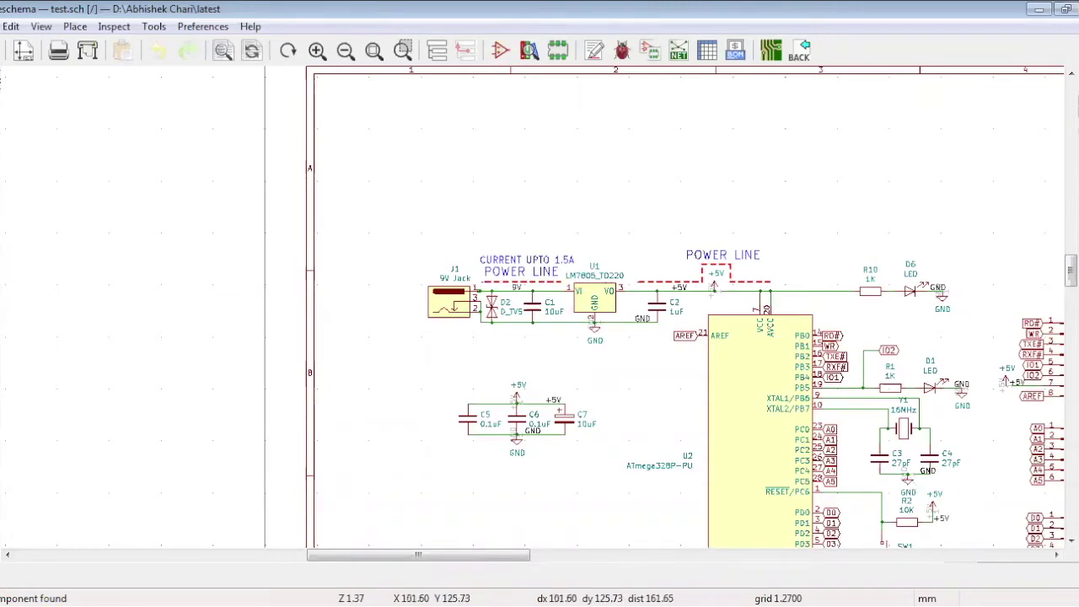
pyautogui.hotkey('alt', 'Tab')
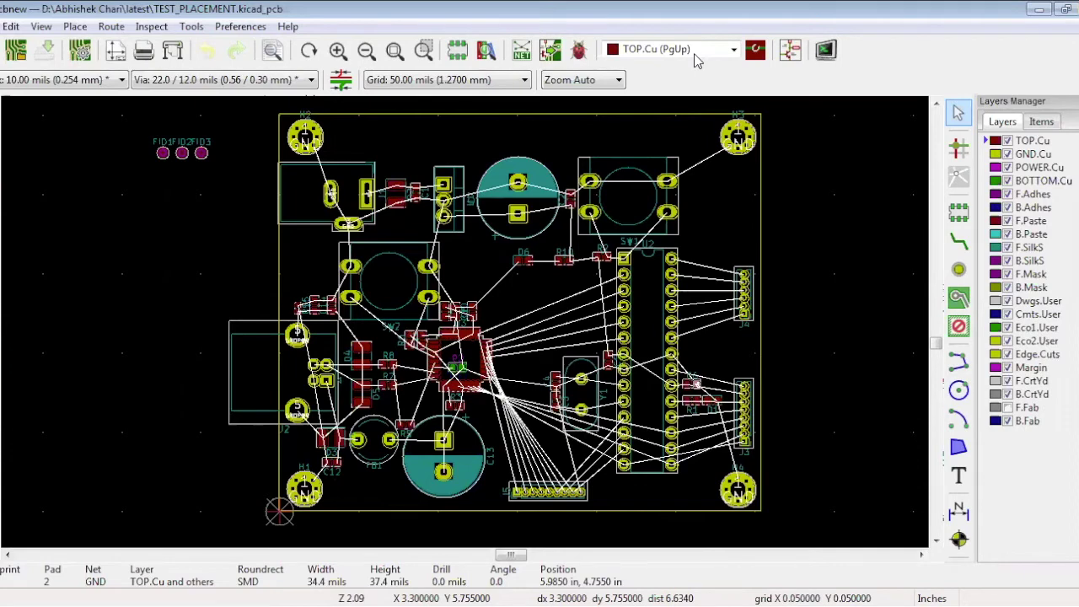
# - In Eeschema, enter the USB.sch sheet showing the FT245BM wired to USB_B connector J2
pyautogui.hotkey('alt', 'Tab')
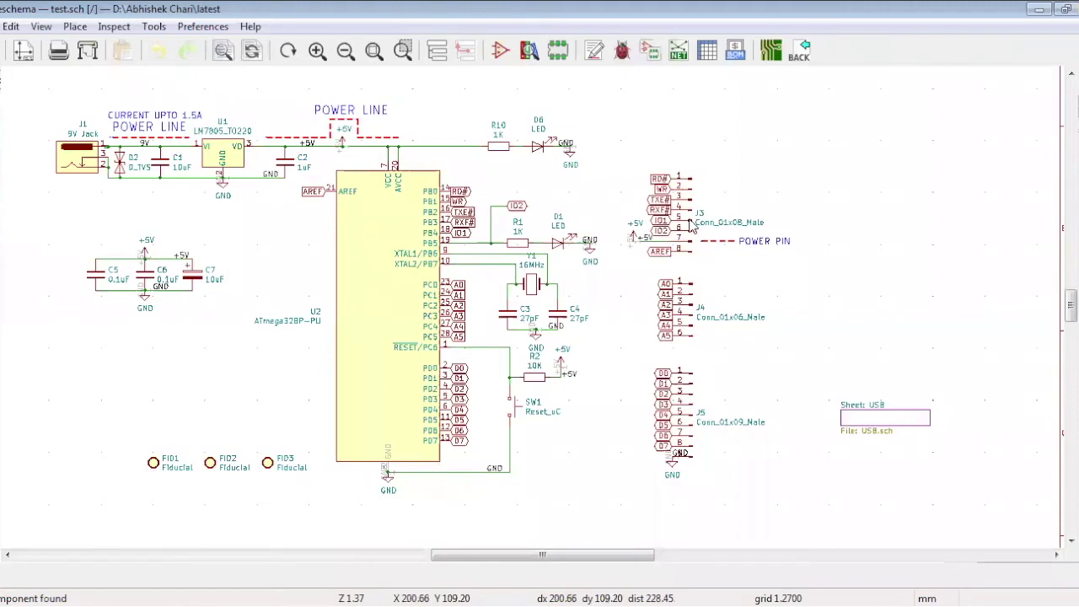
pyautogui.click(437, 49)
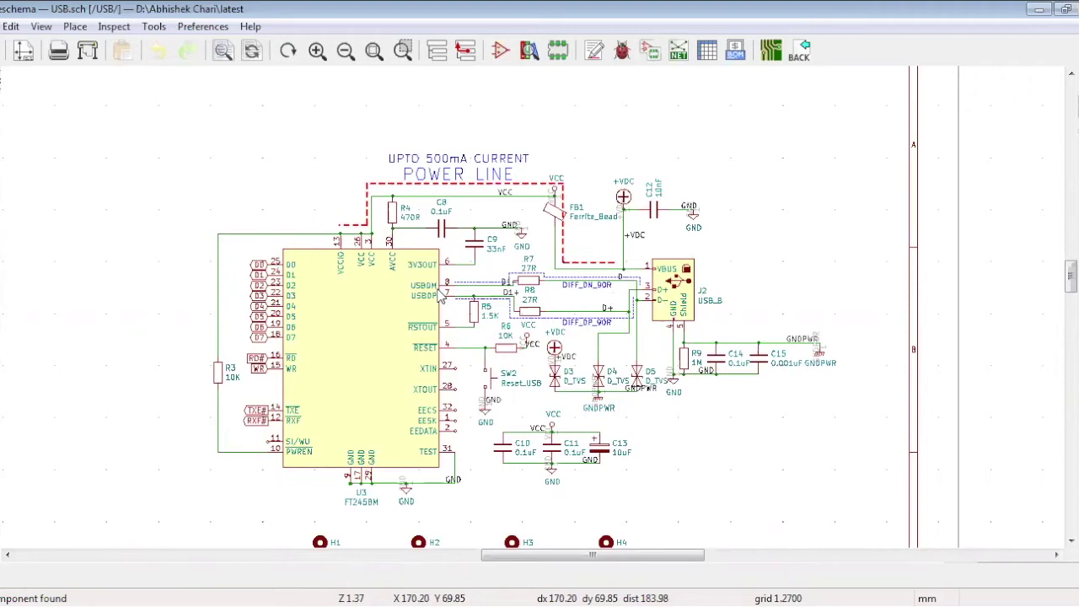
# - Switch back to Pcbnew's TEST_PLACEMENT layout with USB connector J2 on the left
pyautogui.hotkey('alt', 'Tab')
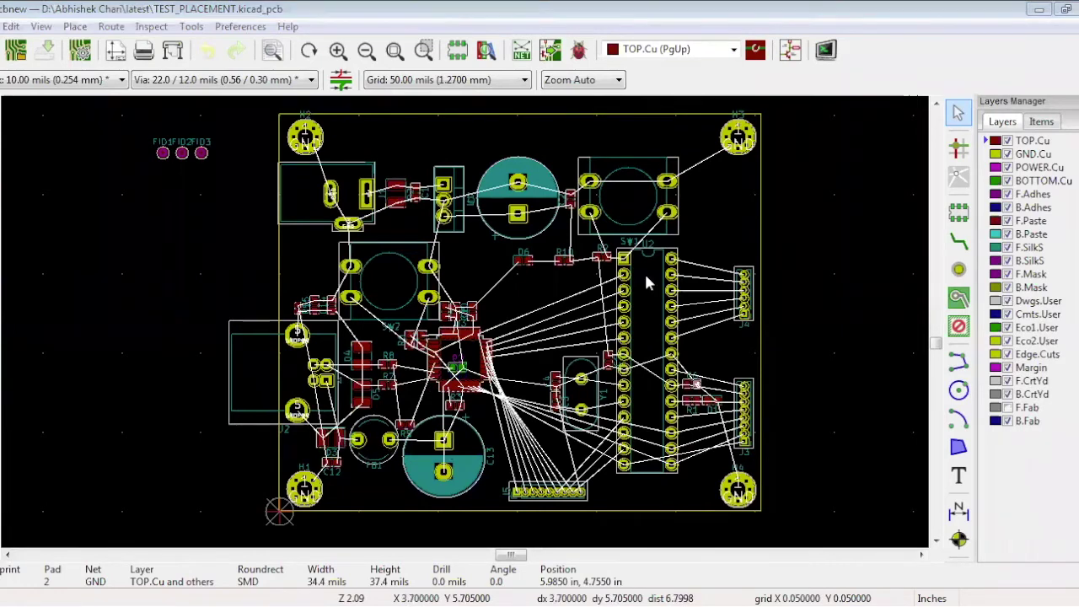
pyautogui.hotkey('alt', 'Tab')
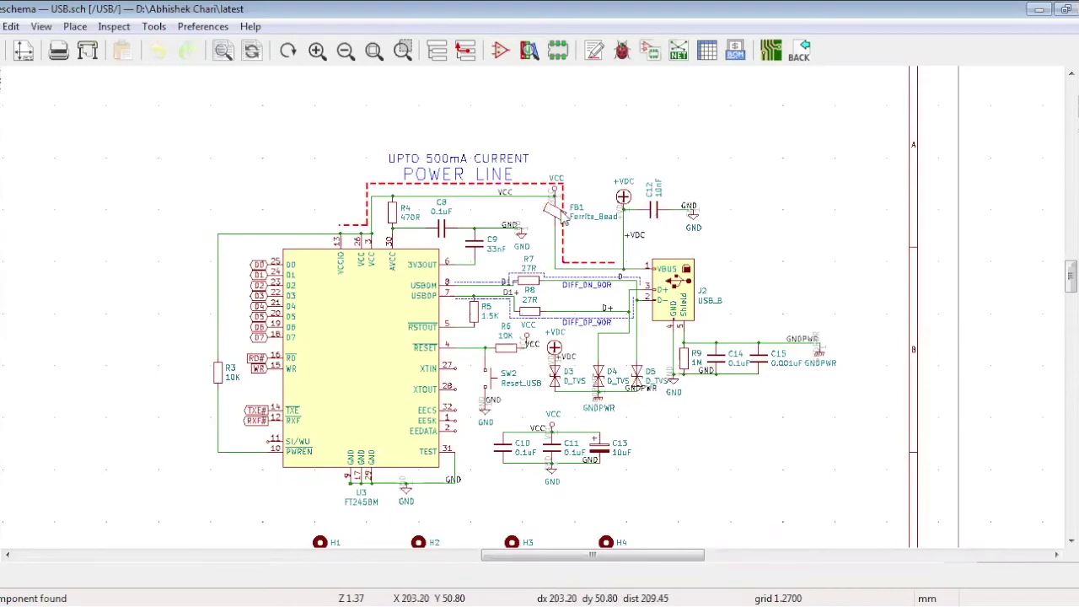
pyautogui.hotkey('alt', 'Tab')
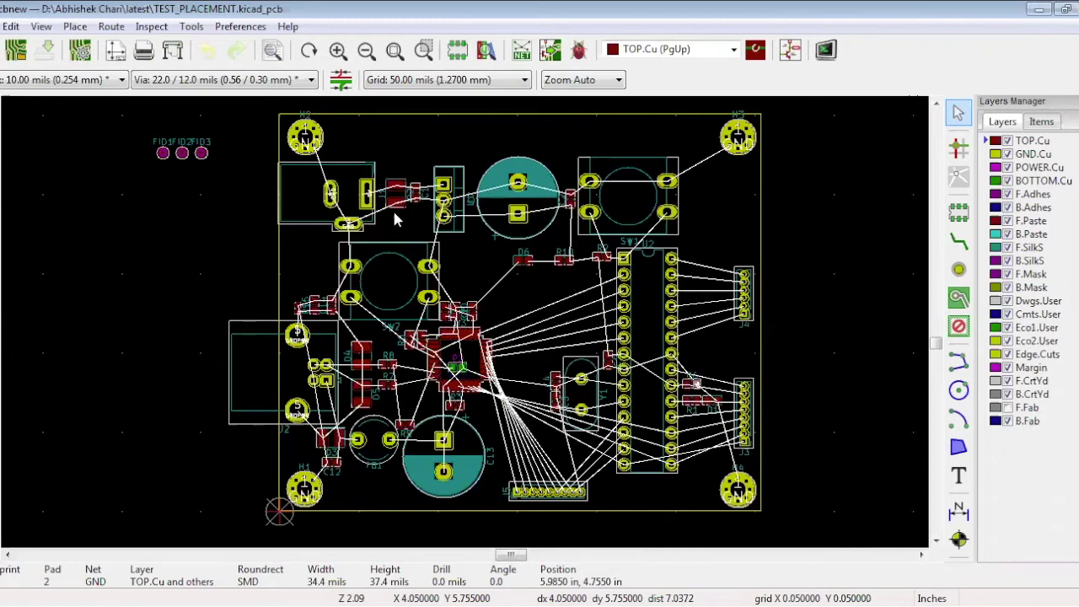
pyautogui.hotkey('alt', 'Tab')
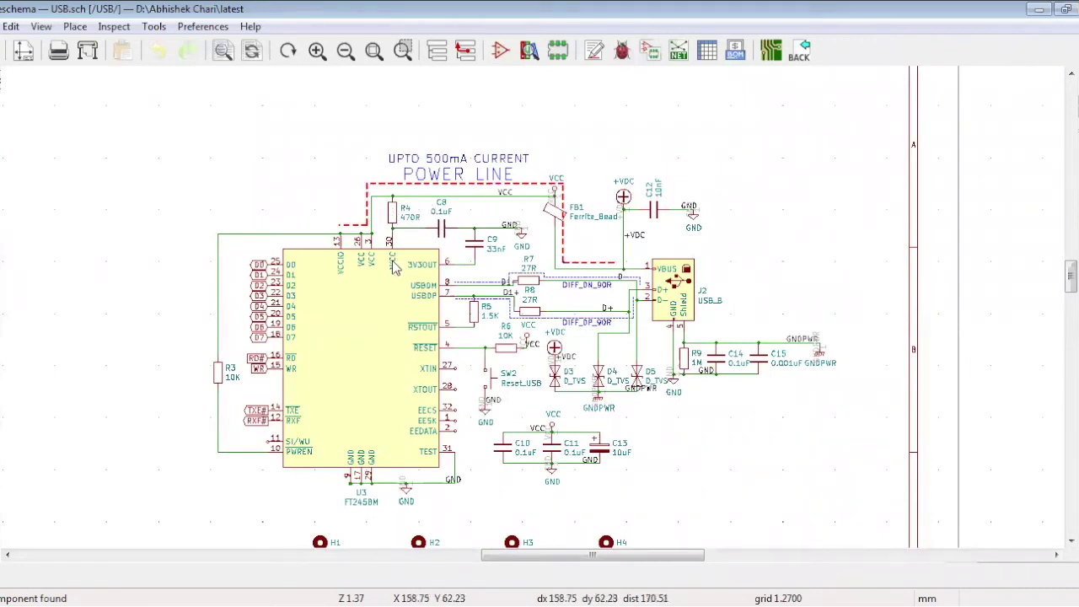
# - Return to Pcbnew centred on the cross-probed FT245BM footprint U3 and nearby C8
pyautogui.hotkey('alt', 'Tab')
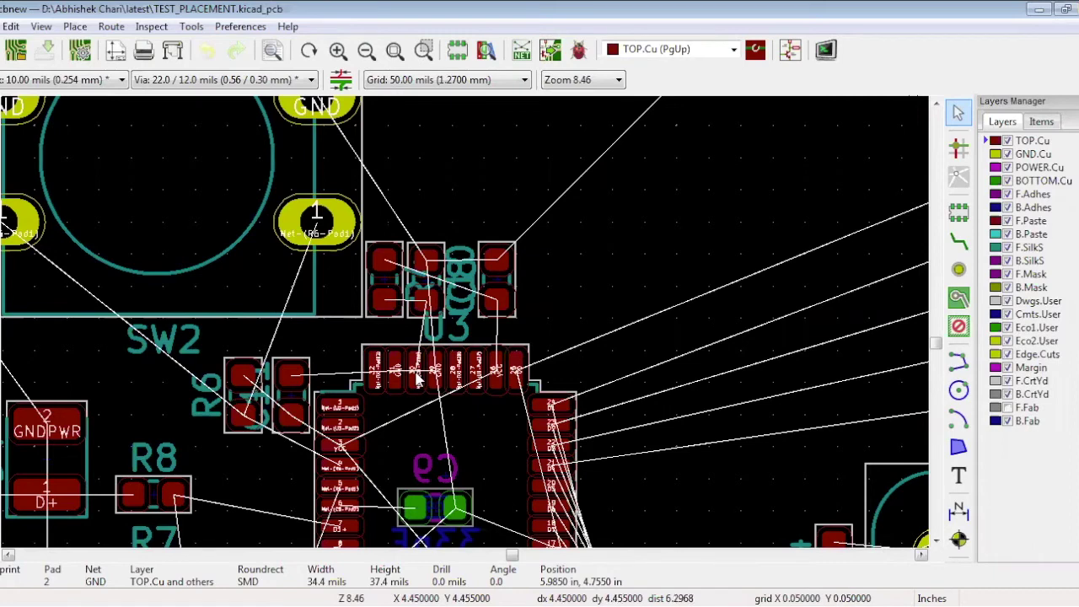
# - Zoom out until the whole TEST_PLACEMENT board outline and parts are visible
pyautogui.scroll(-2, 416, 380)
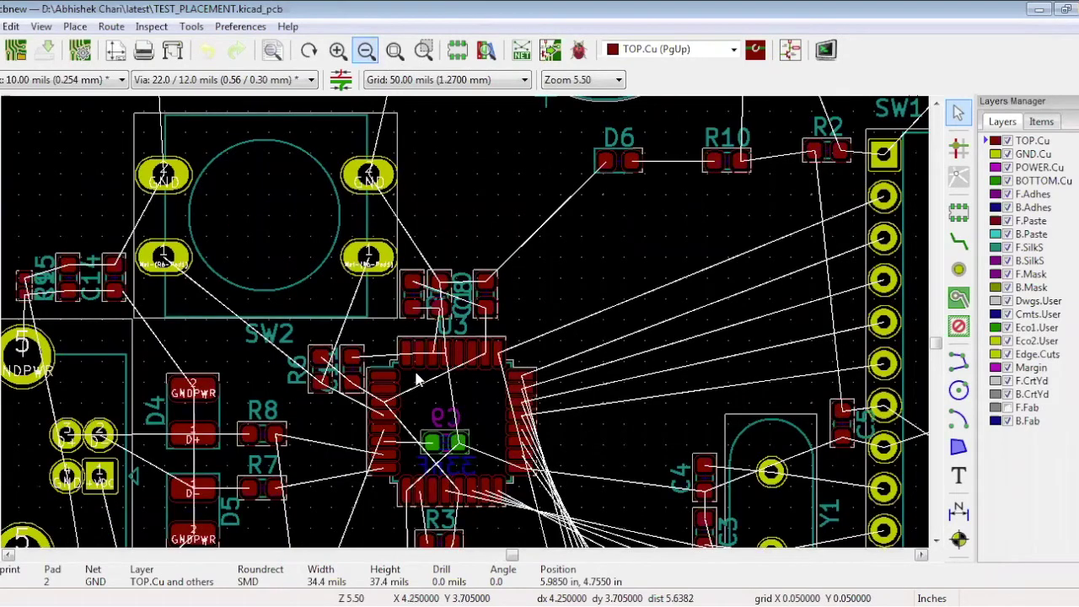
pyautogui.scroll(-1, 416, 379)
pyautogui.scroll(-1, 366, 183)
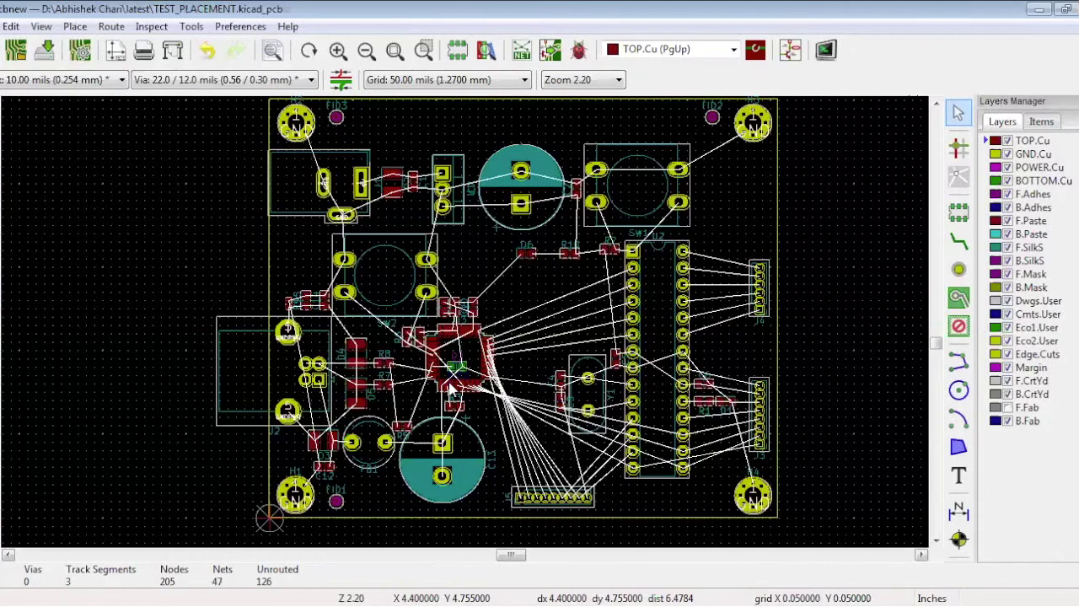
# - Move fiducials to the corners: FID3 top-left, FID2 top-right, FID1 bottom-left
pyautogui.click(937, 105)
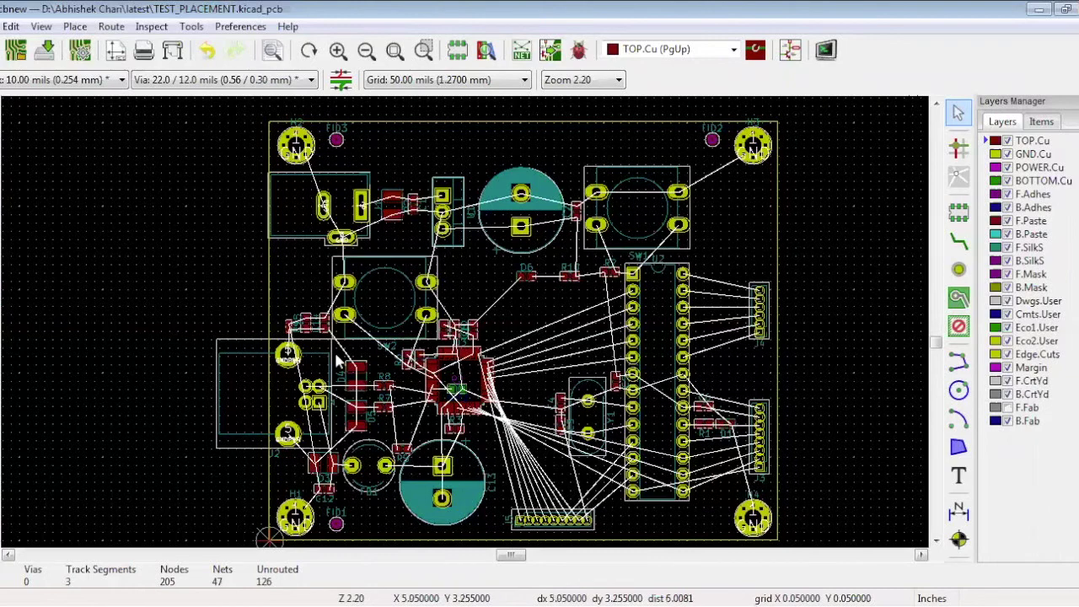
# - Zoom in near J2 and start a filled copper zone there, bringing up its properties
pyautogui.click(337, 51)
pyautogui.click(338, 52)
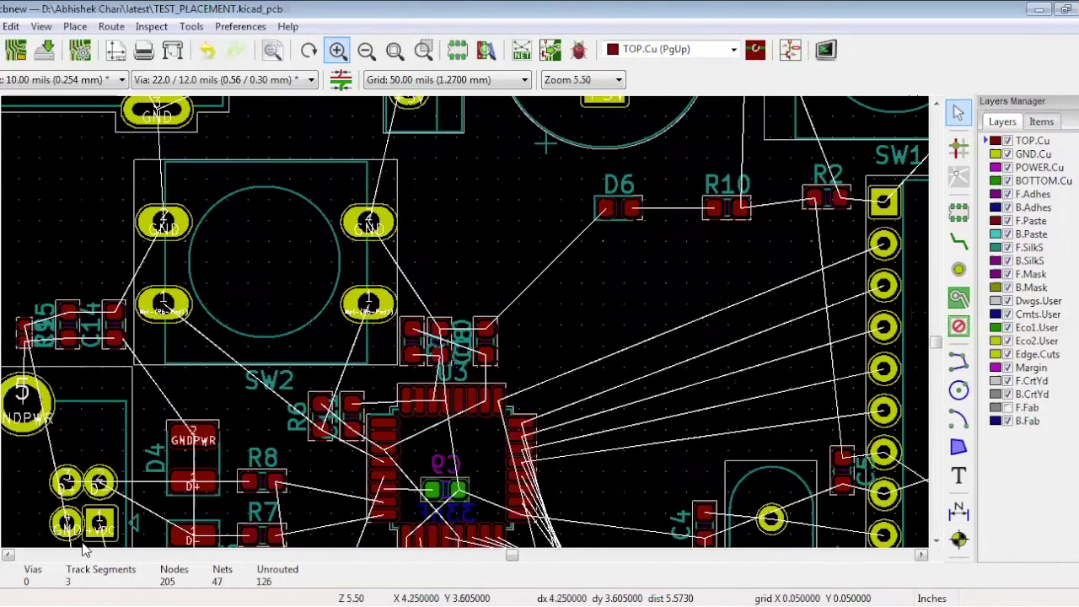
pyautogui.click(8, 556)
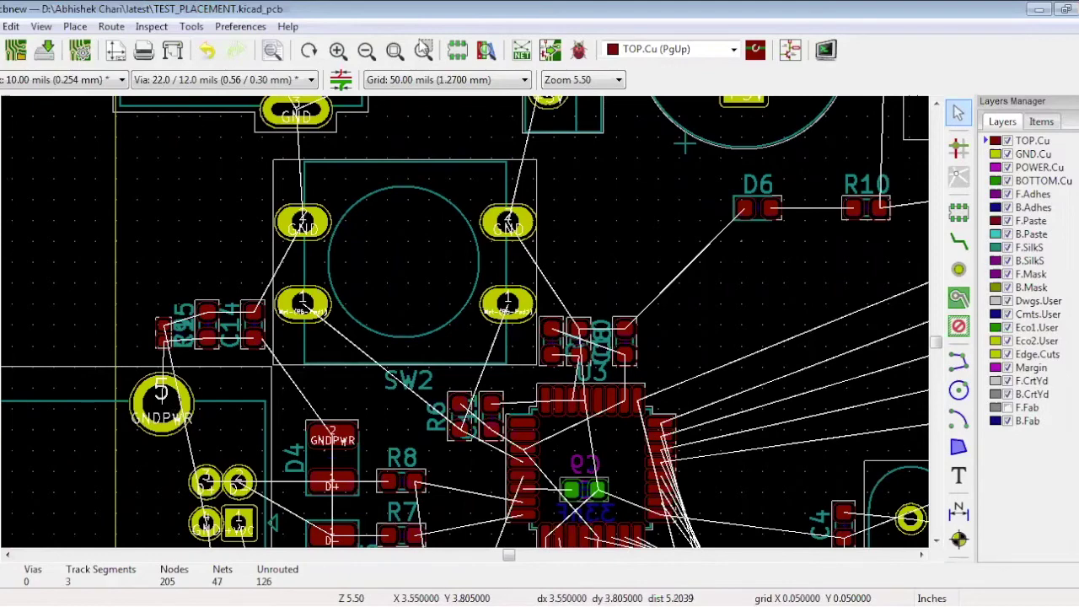
pyautogui.click(366, 50)
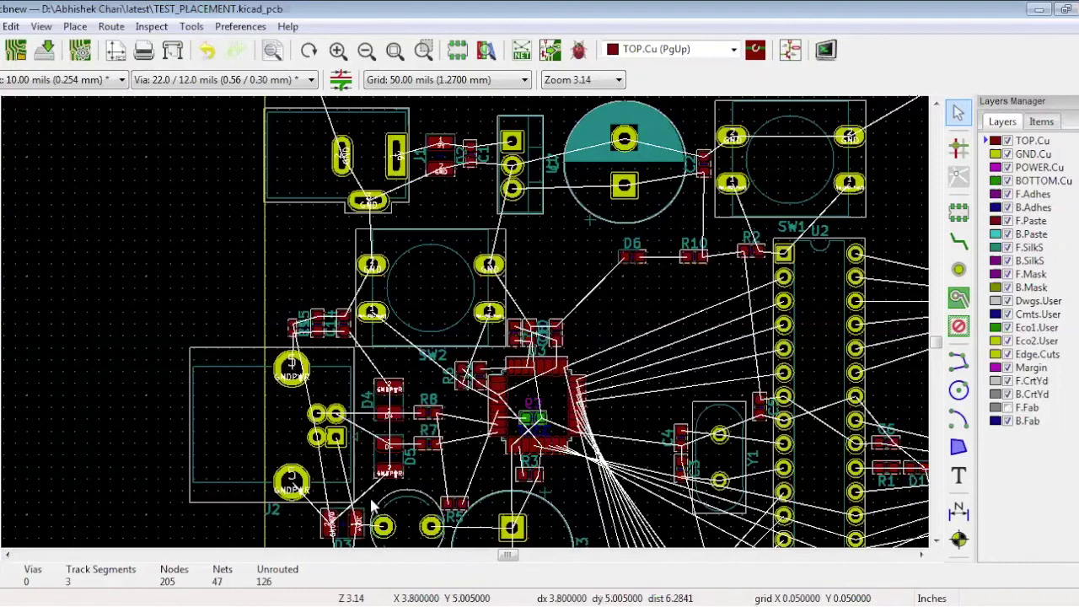
pyautogui.scroll(1, 463, 418)
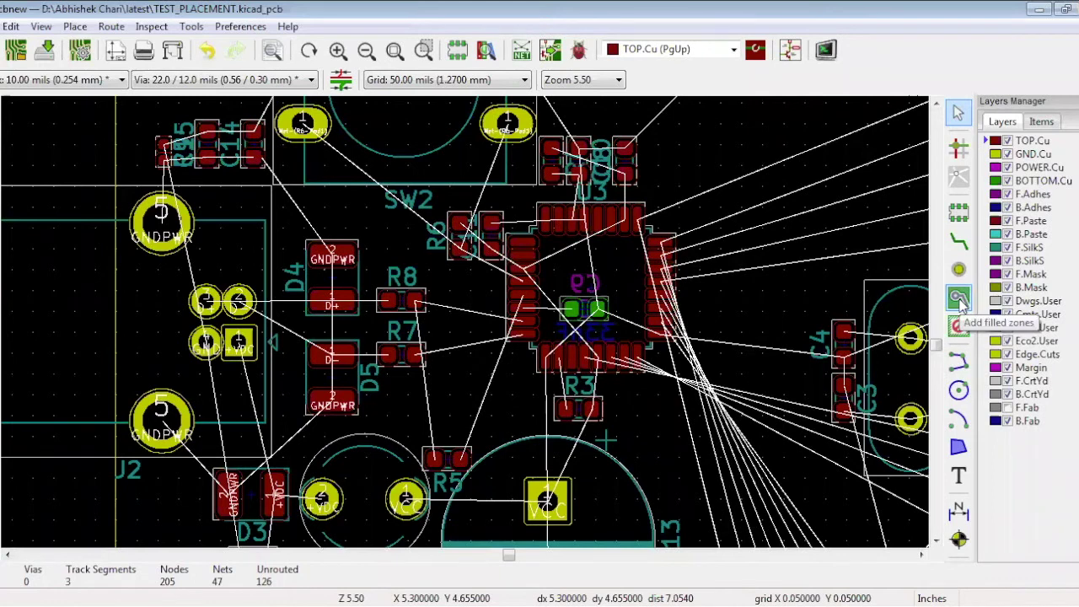
pyautogui.click(960, 299)
pyautogui.click(311, 199)
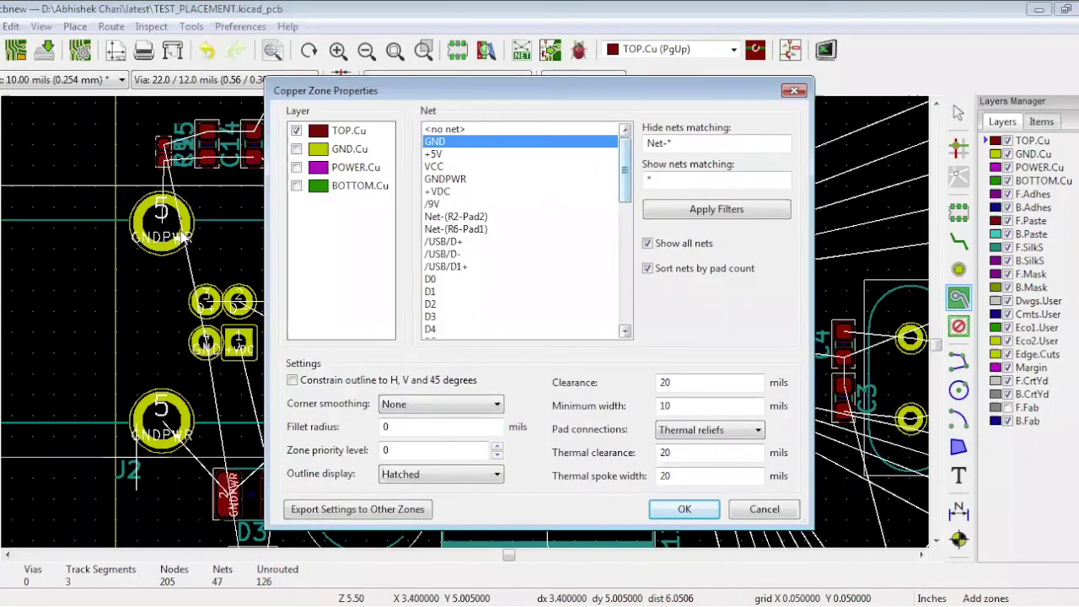
# - Assign the zone to net GNDPWR on GND.Cu with chamfered corners of 5
pyautogui.click(450, 180)
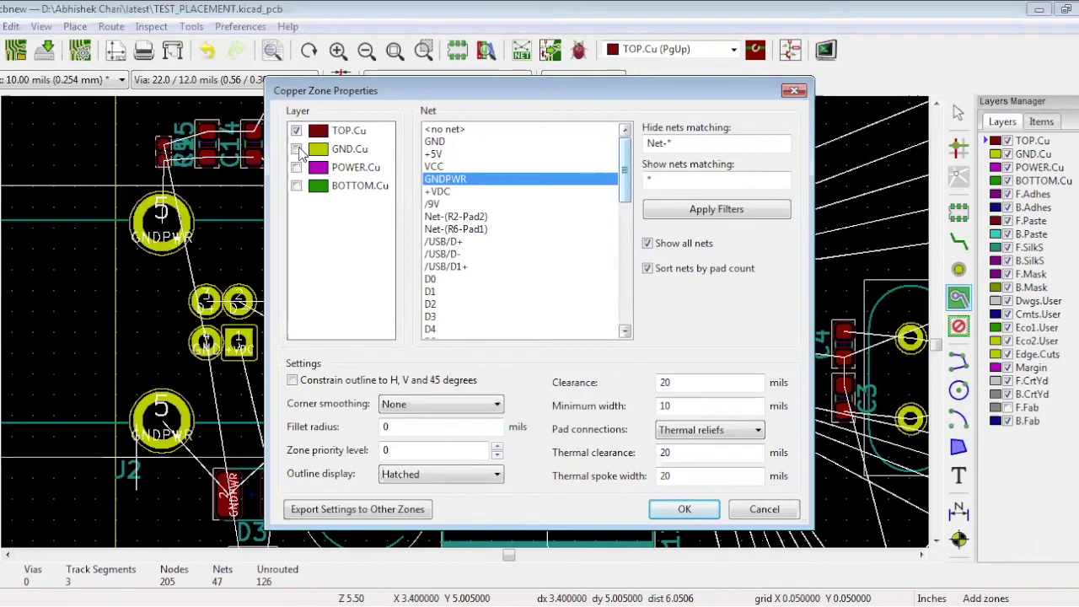
pyautogui.click(297, 149)
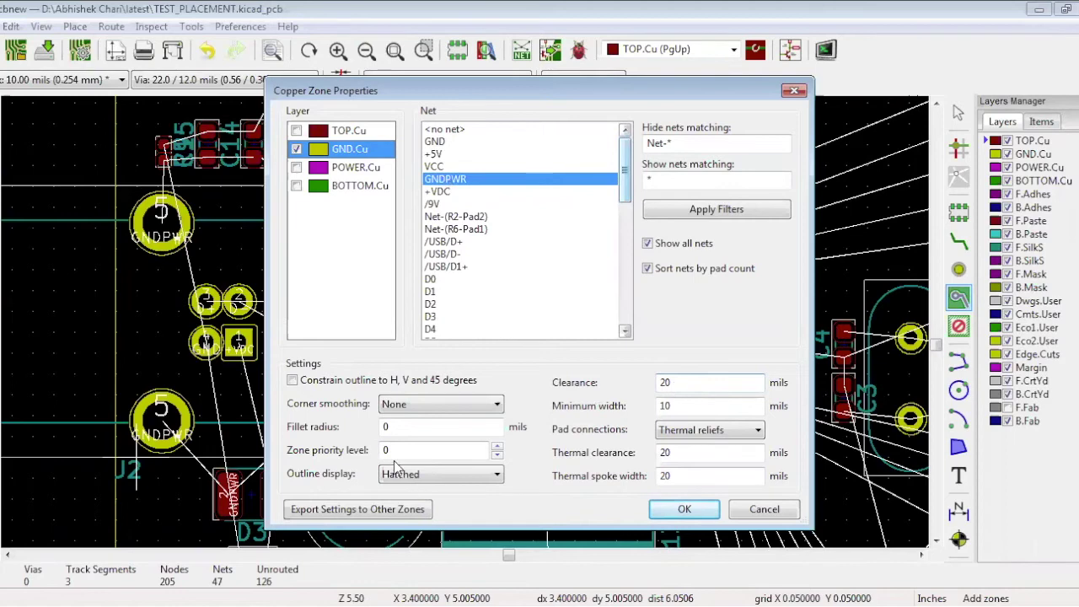
pyautogui.click(479, 410)
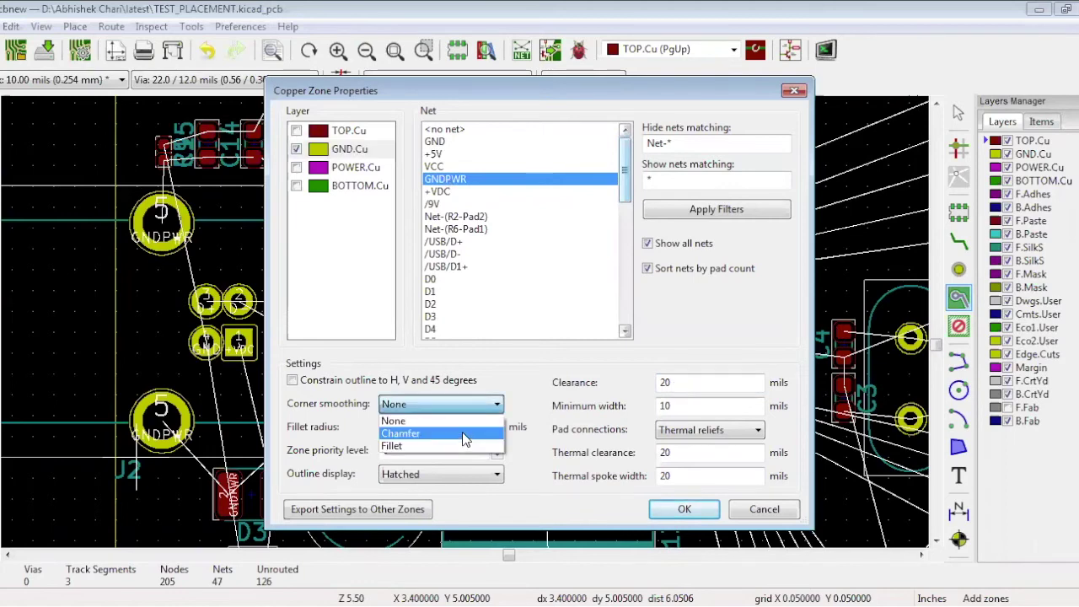
pyautogui.click(462, 431)
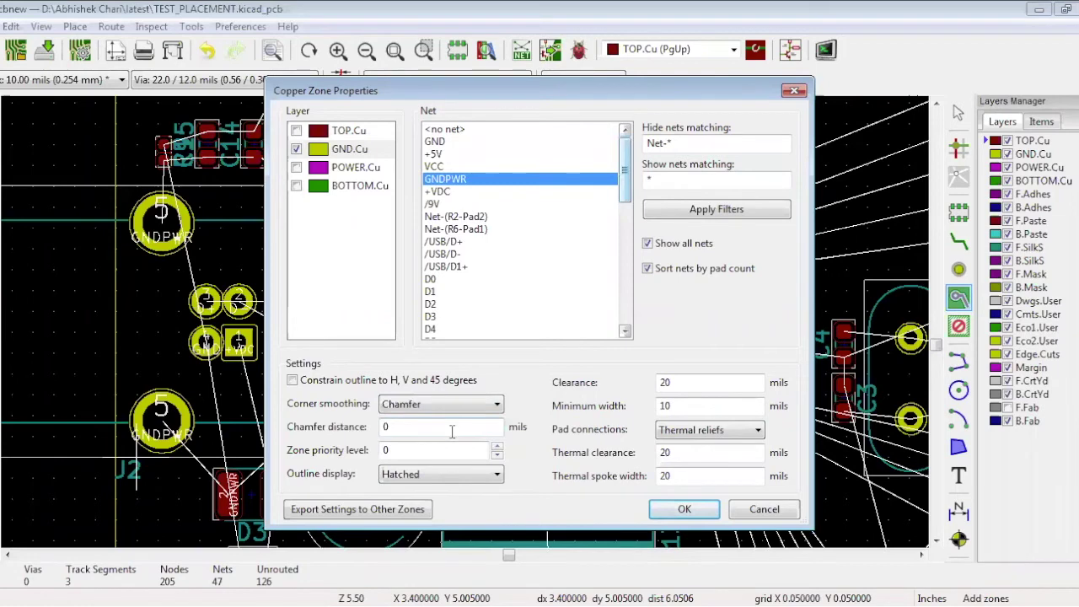
pyautogui.click(452, 432)
pyautogui.press('BackSpace')
pyautogui.write('5')
# - Confirm the zone settings and fill the GNDPWR zone around USB connector J2
pyautogui.press('Return')
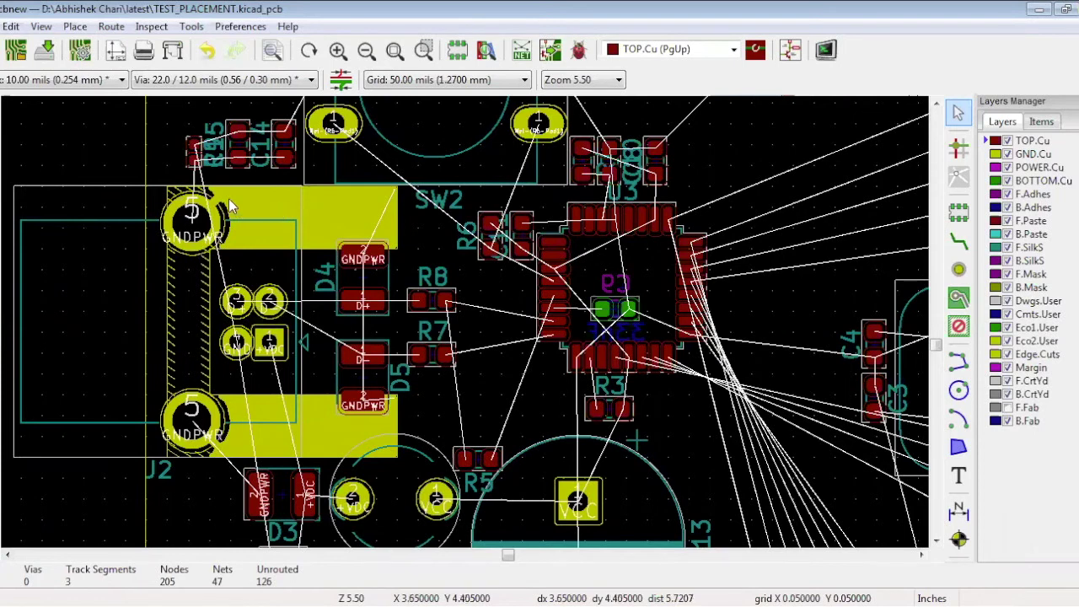
# - Change the GNDPWR zone's pad connections from thermal reliefs to Solid
pyautogui.click(313, 221)
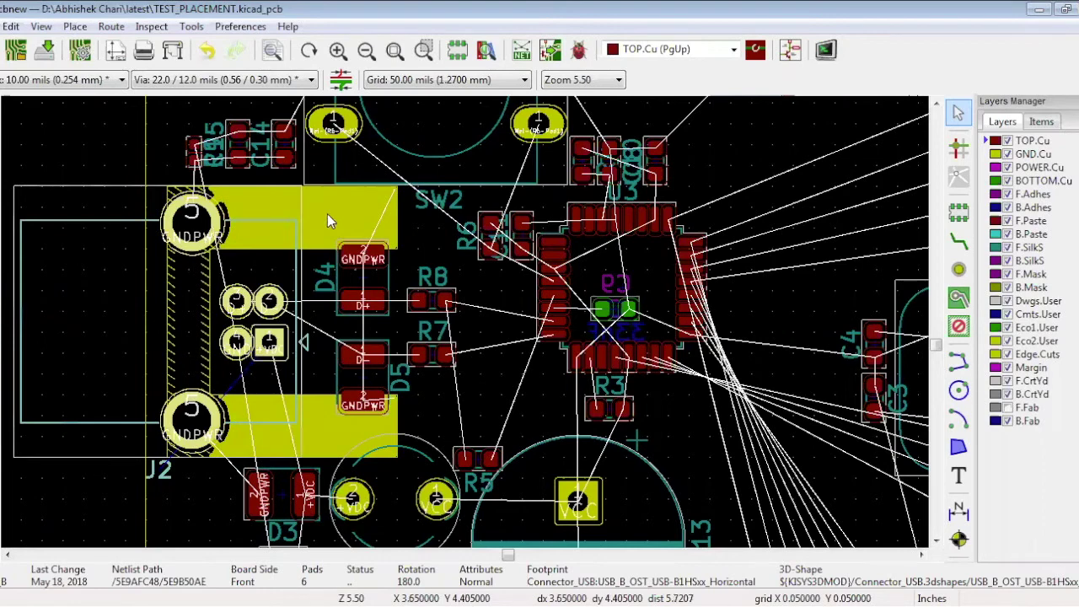
pyautogui.press('Escape')
pyautogui.click(329, 221)
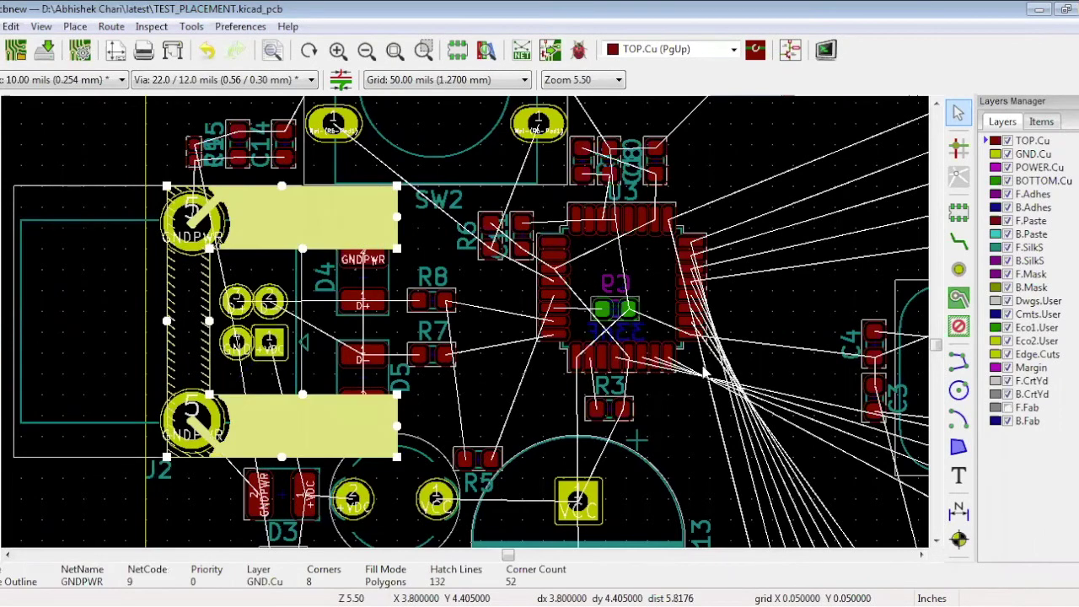
pyautogui.press('e')
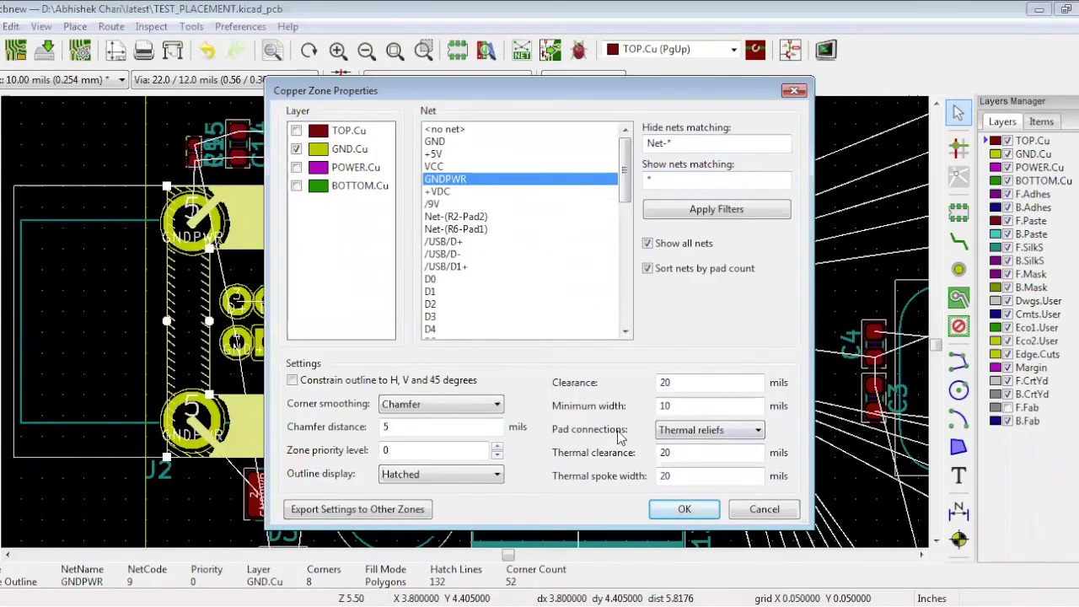
pyautogui.click(732, 437)
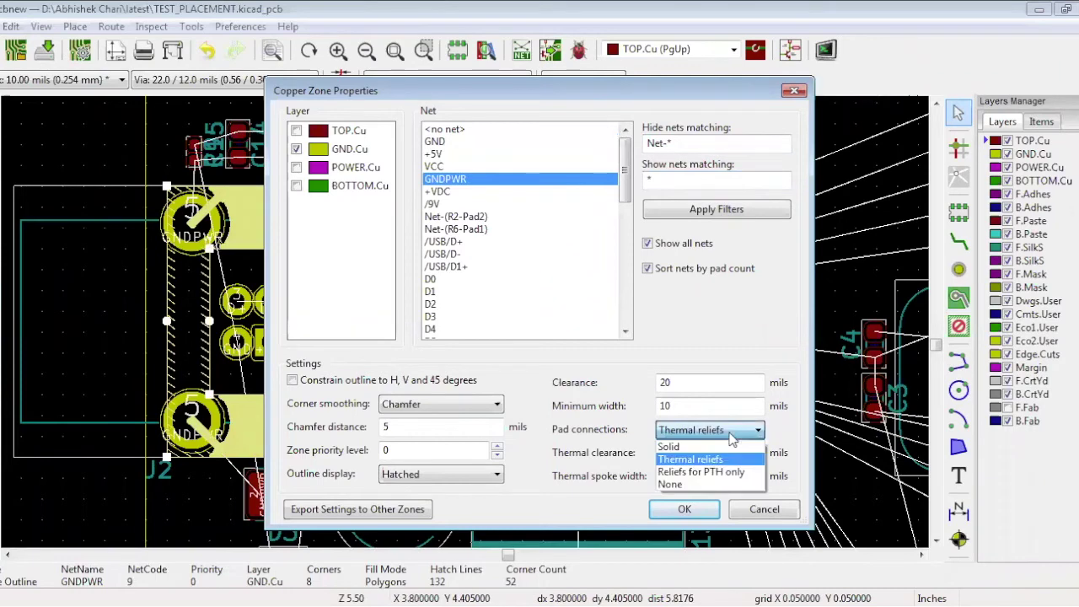
pyautogui.click(693, 447)
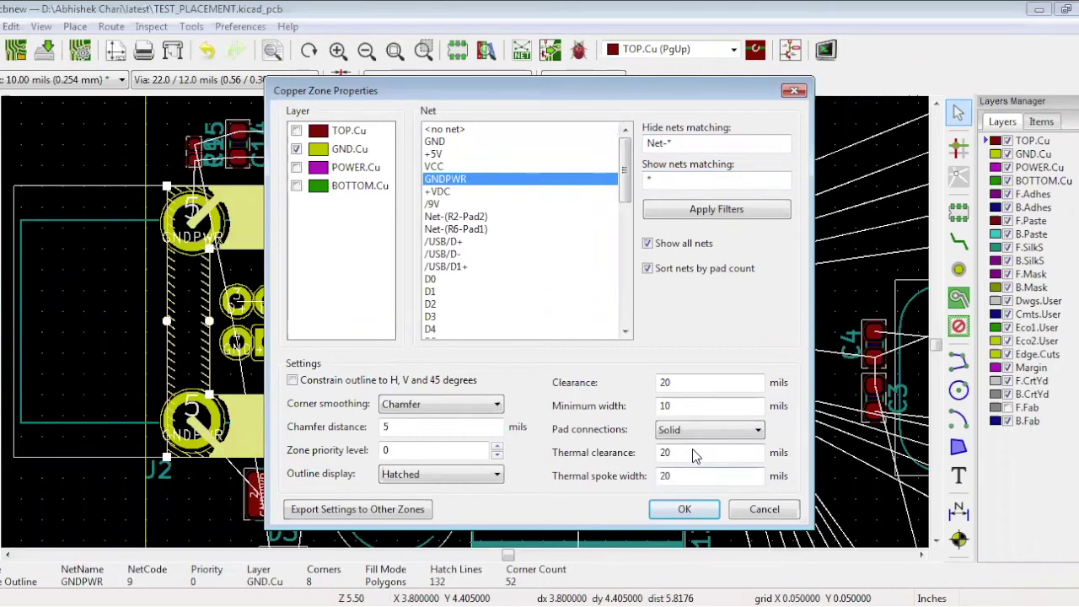
pyautogui.click(685, 511)
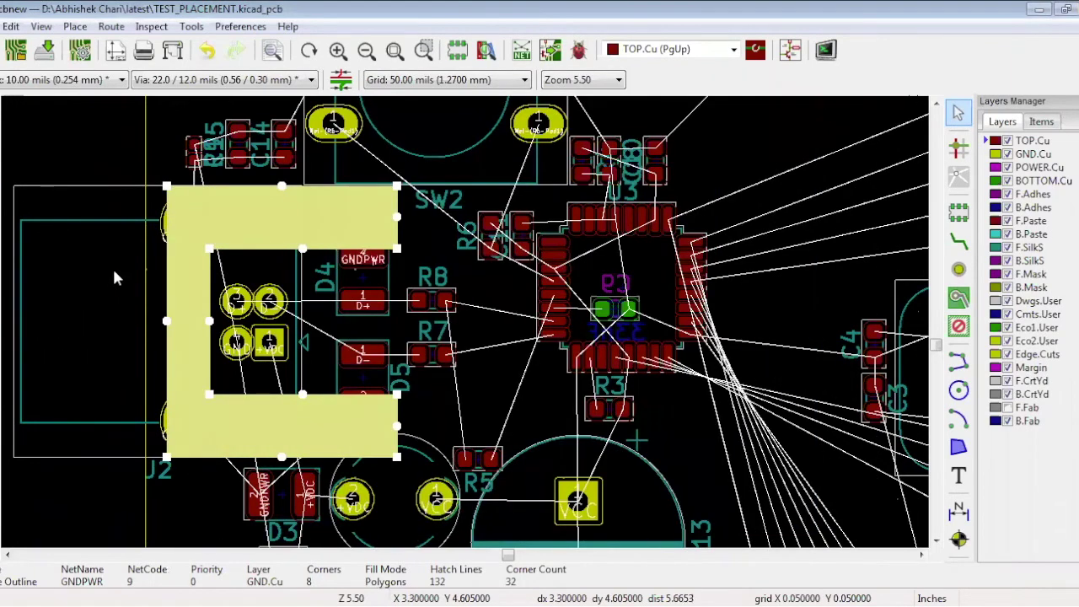
# - Extend the GND.Cu zone outline around USB connector J2
pyautogui.click(236, 213)
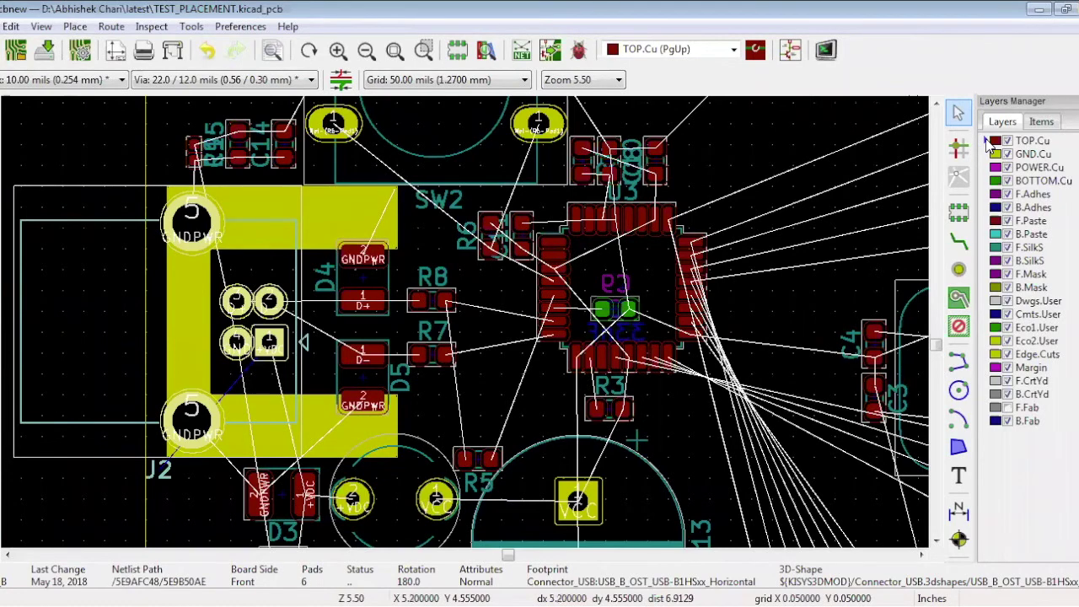
pyautogui.click(365, 51)
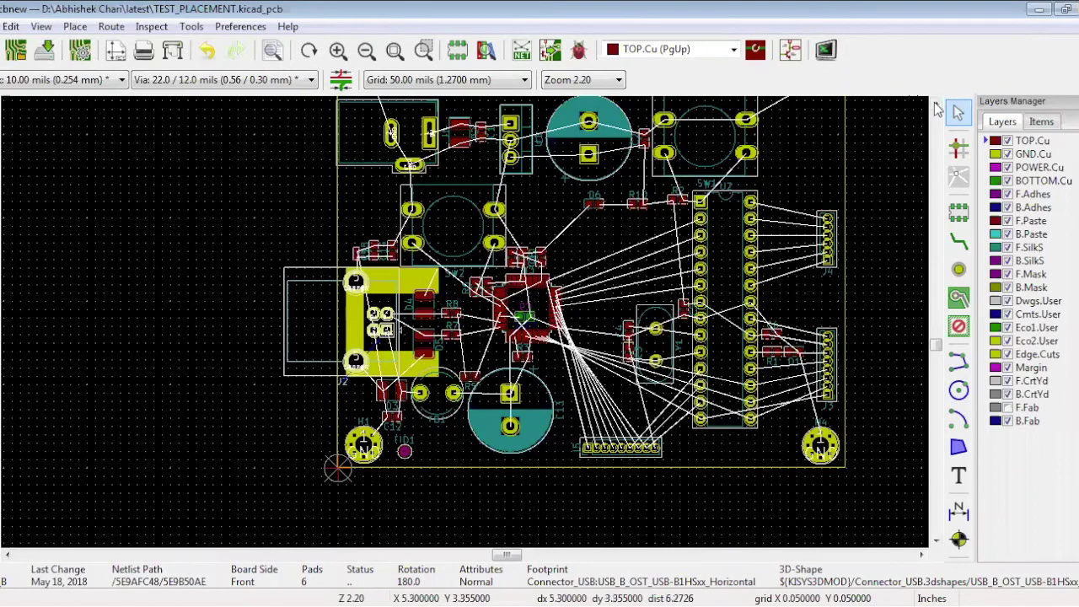
pyautogui.click(936, 103)
pyautogui.click(936, 103)
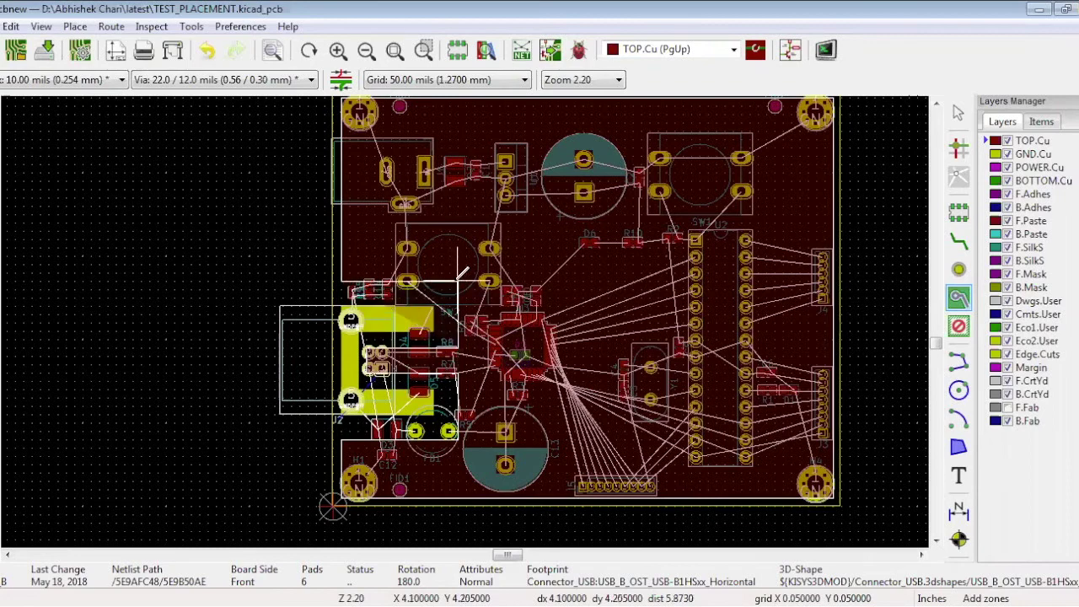
pyautogui.moveTo(462, 273); pyautogui.dragTo(347, 272)
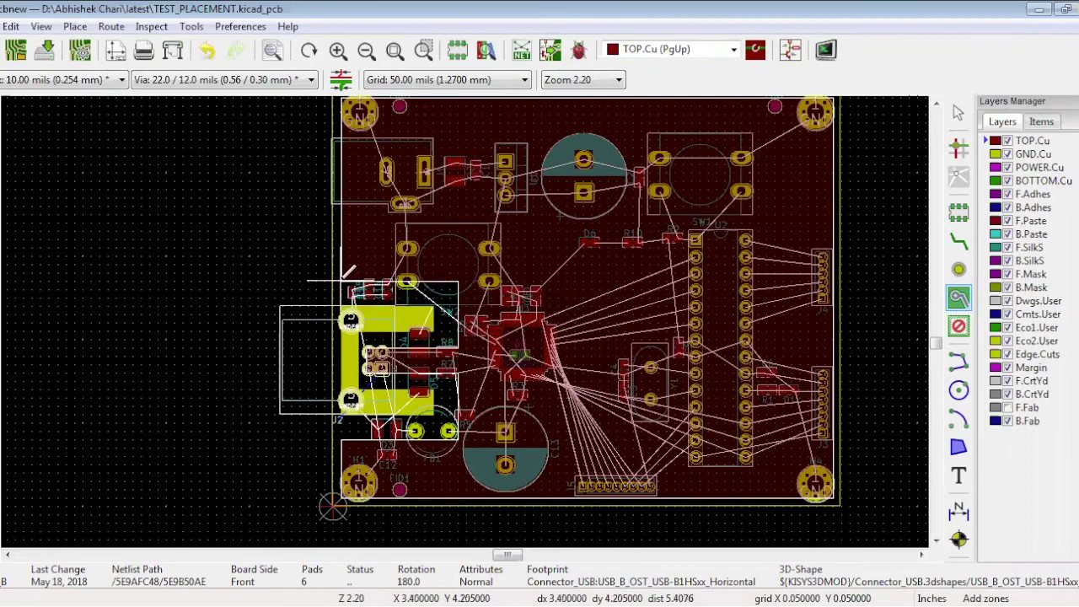
# - Finish drawing the zone outline so copper fills, and save the board
pyautogui.rightClick(282, 205)
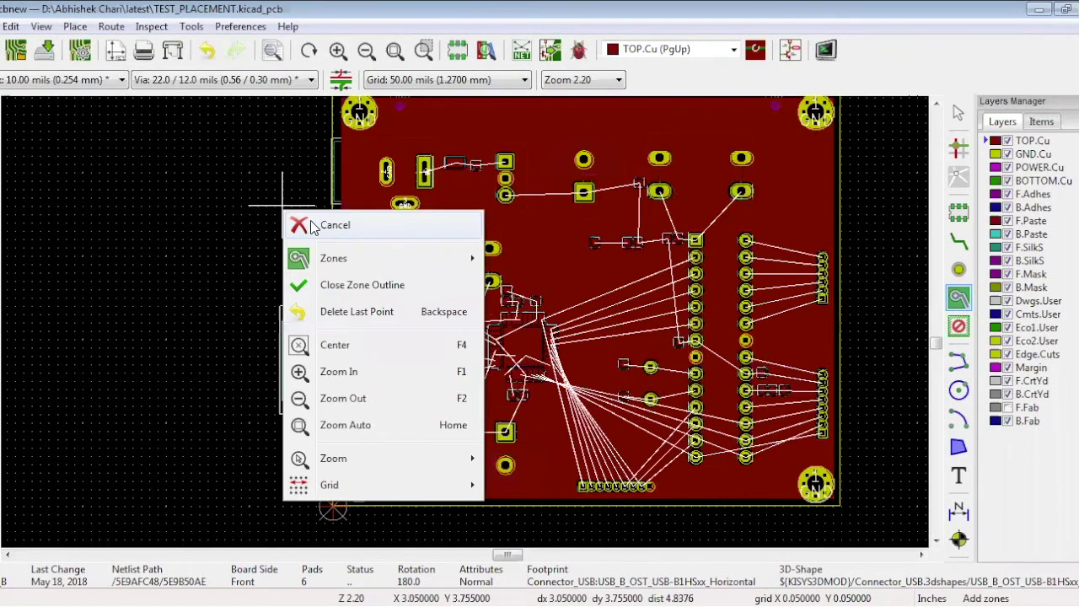
pyautogui.click(312, 225)
pyautogui.hotkey('ctrl', 's')
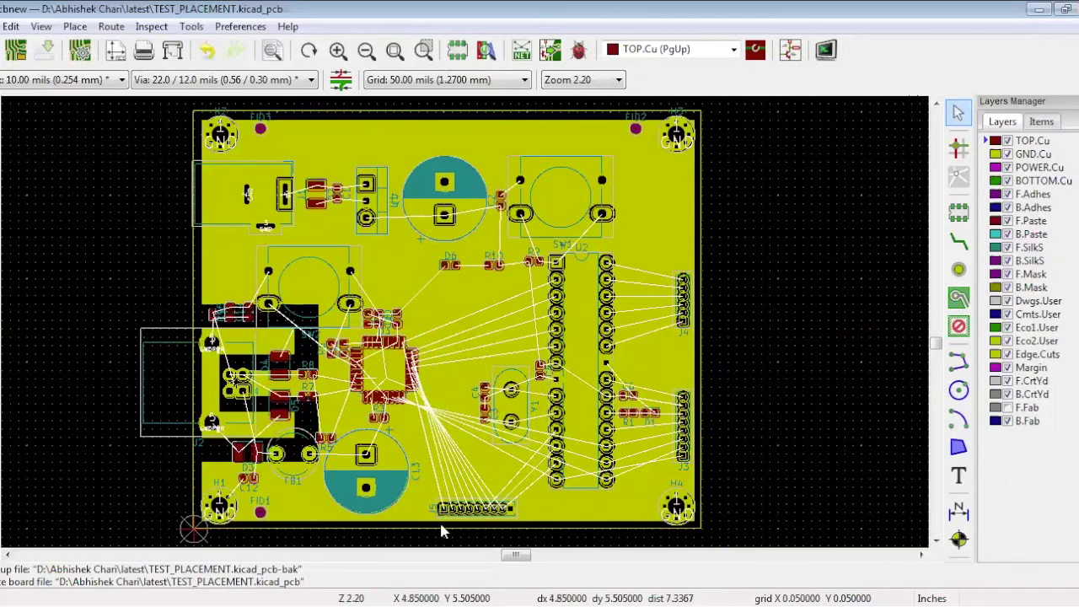
pyautogui.scroll(4, 229, 289)
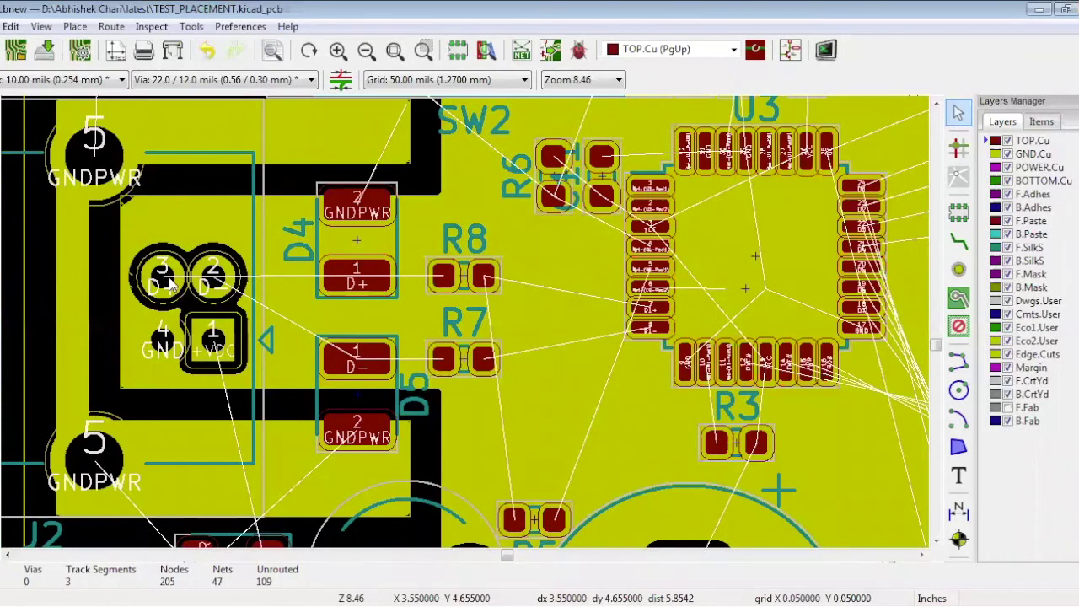
# - Route the USB D+/D- differential pair from J2 past R8 and R7 to U3
pyautogui.click(113, 31)
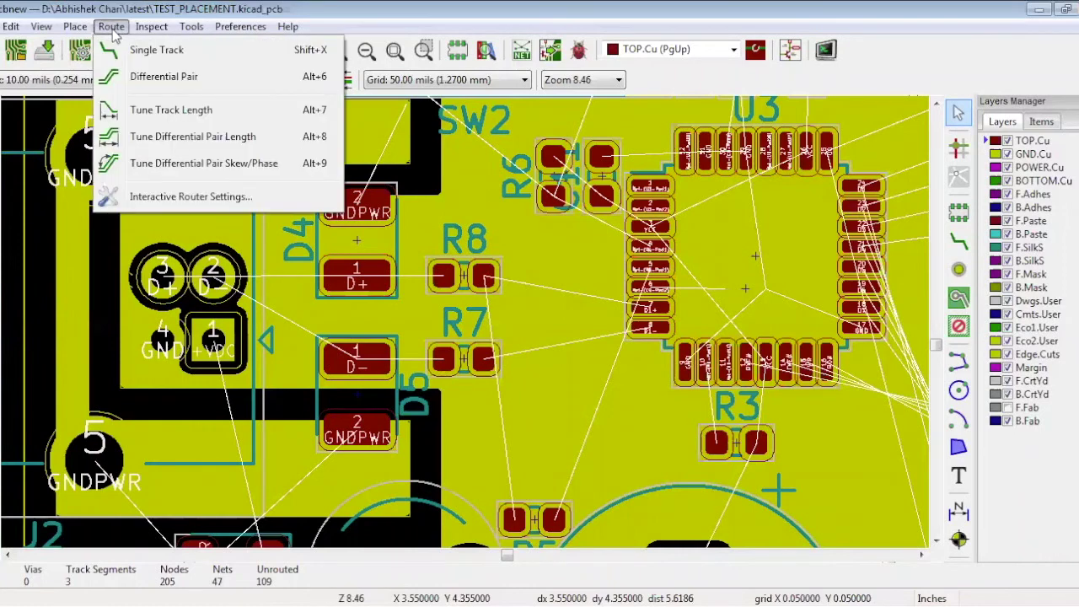
pyautogui.click(153, 78)
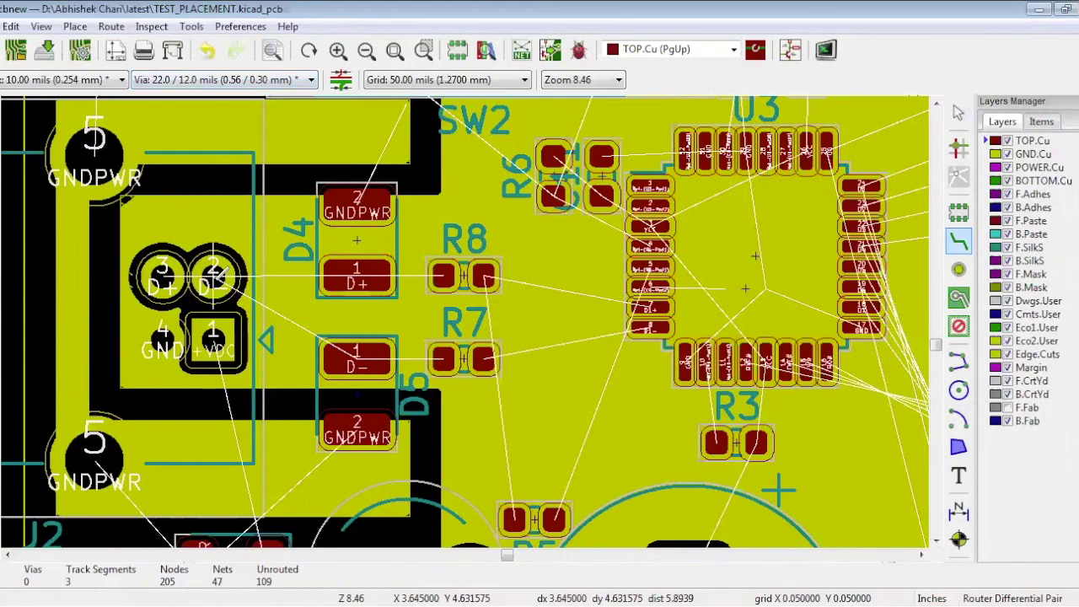
pyautogui.click(196, 242)
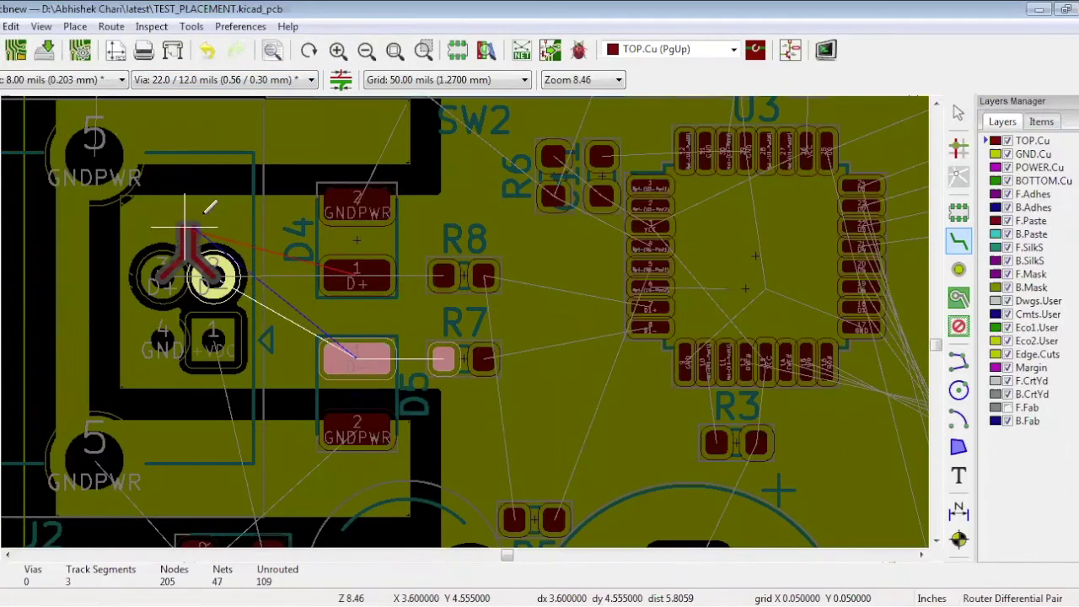
pyautogui.click(211, 206)
pyautogui.press('Escape')
pyautogui.click(235, 183)
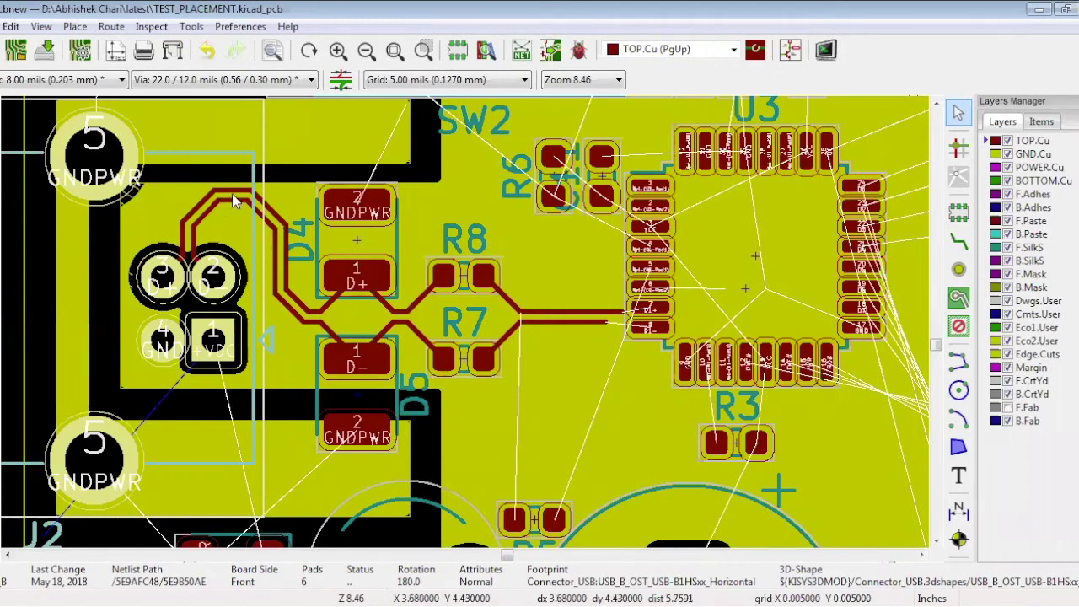
pyautogui.press('9')
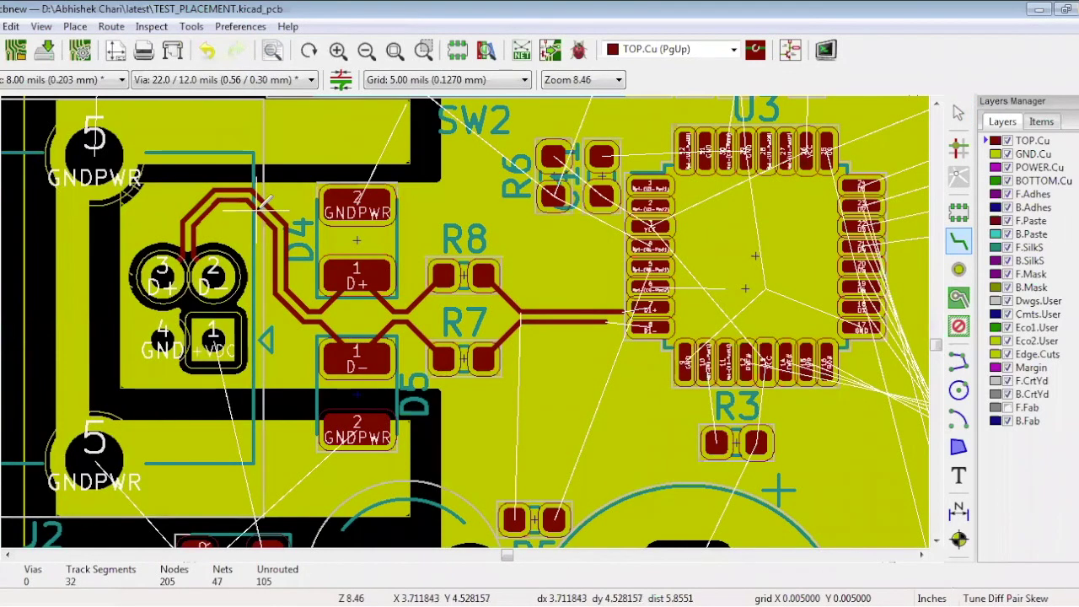
# - Skew-tune the D+ track with a meander of minimum amplitude 8 and spacing 24 mils
pyautogui.click(268, 215)
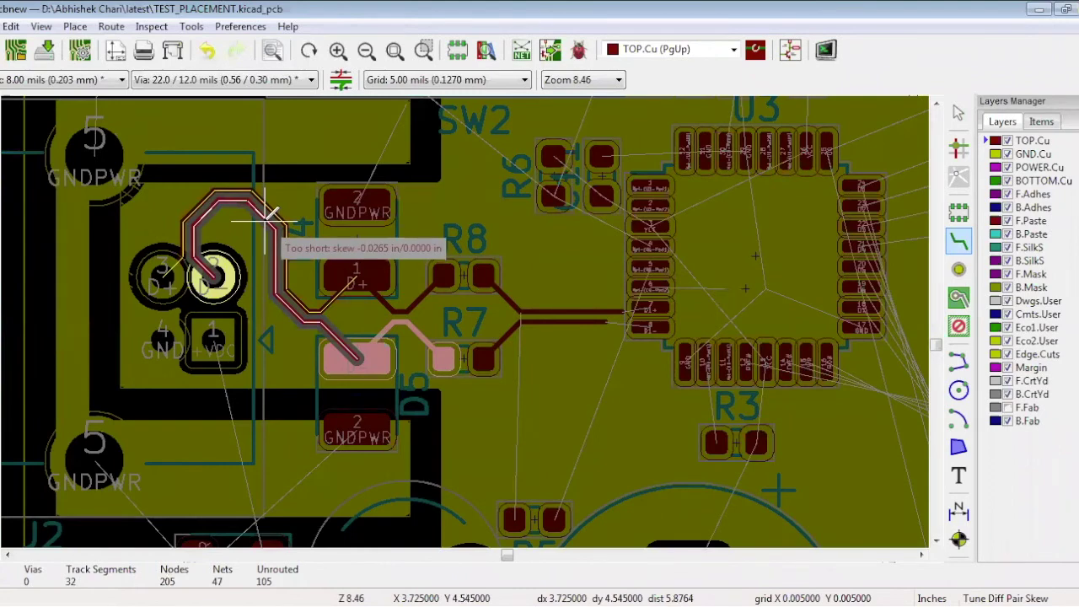
pyautogui.rightClick(332, 258)
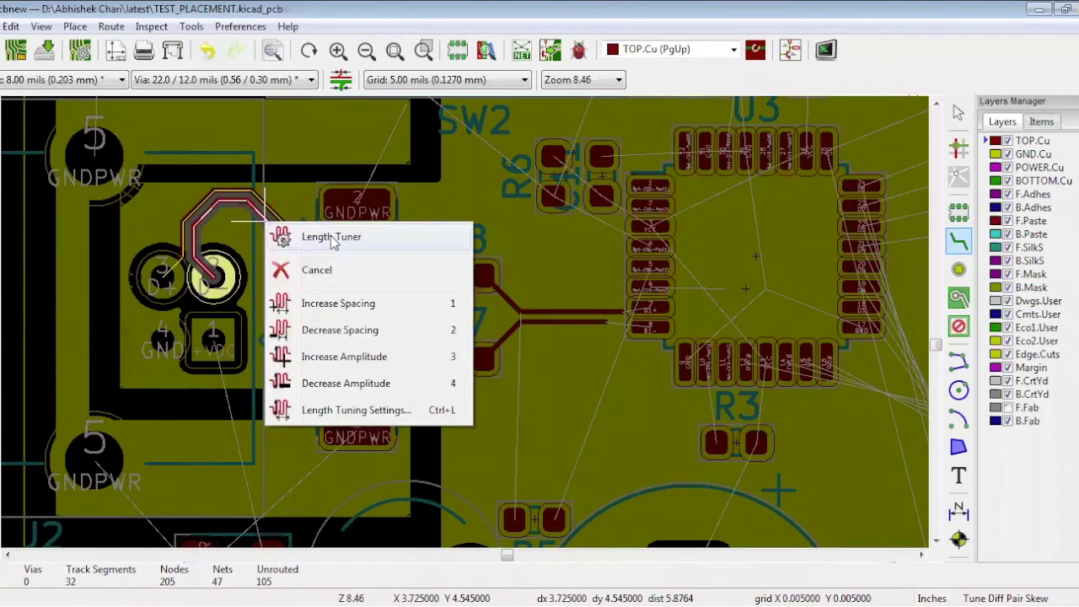
pyautogui.click(354, 412)
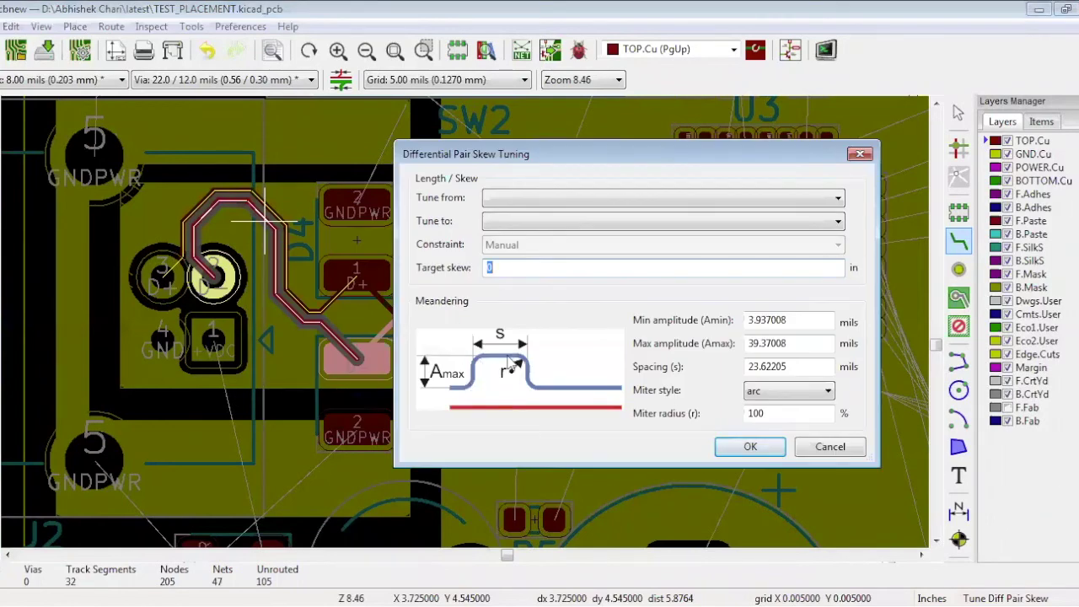
pyautogui.press('Tab')
pyautogui.write('8')
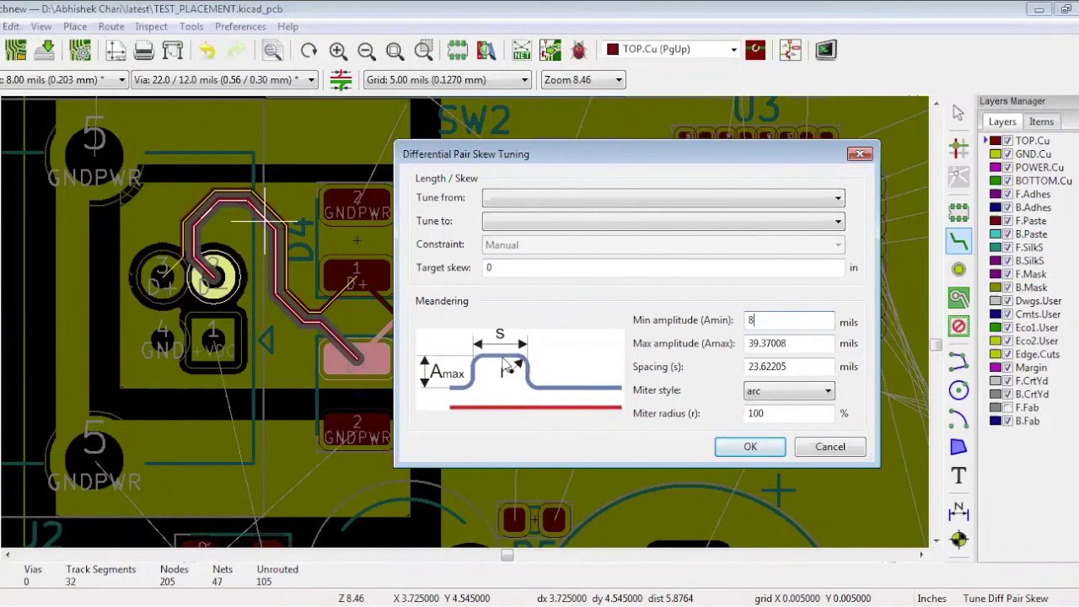
pyautogui.press('Tab')
pyautogui.press('Tab')
pyautogui.write('24')
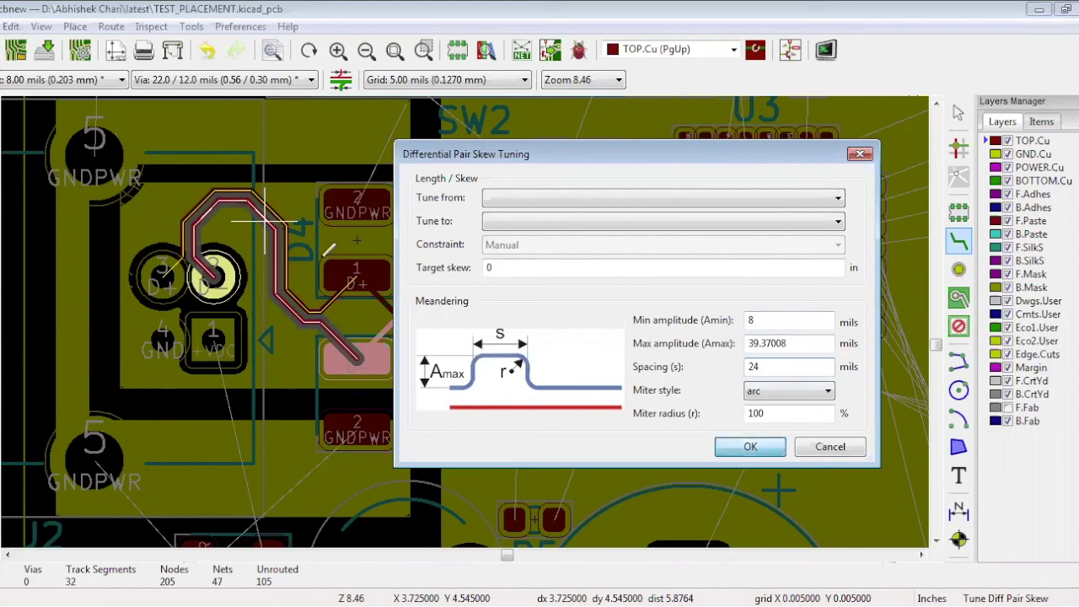
pyautogui.press('Return')
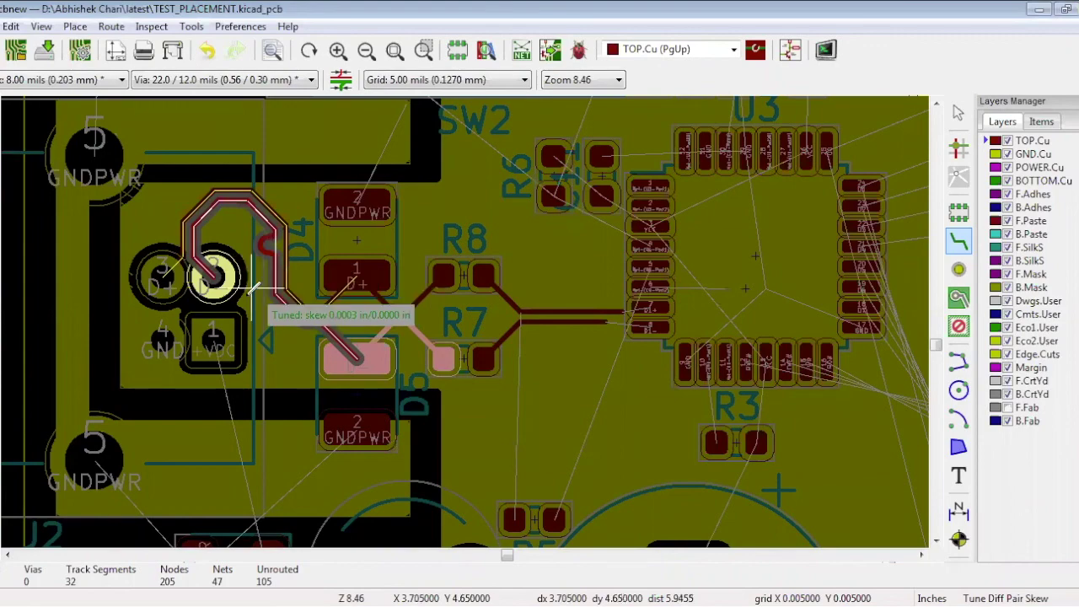
pyautogui.click(251, 289)
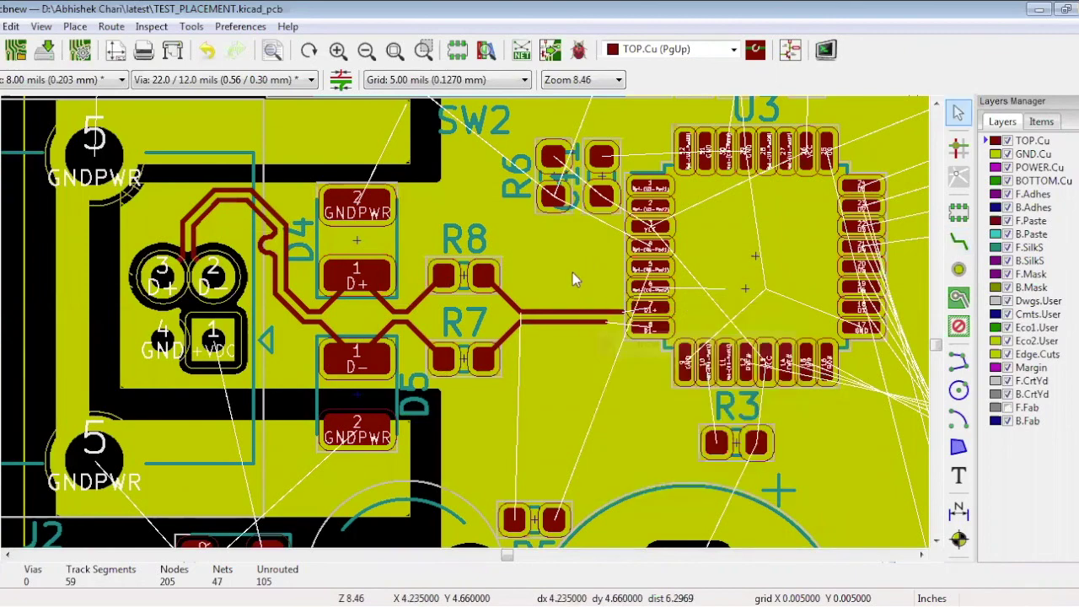
# - Zoom out over the fully routed TEST_2 board, then zoom in on the USB connector
pyautogui.click(366, 51)
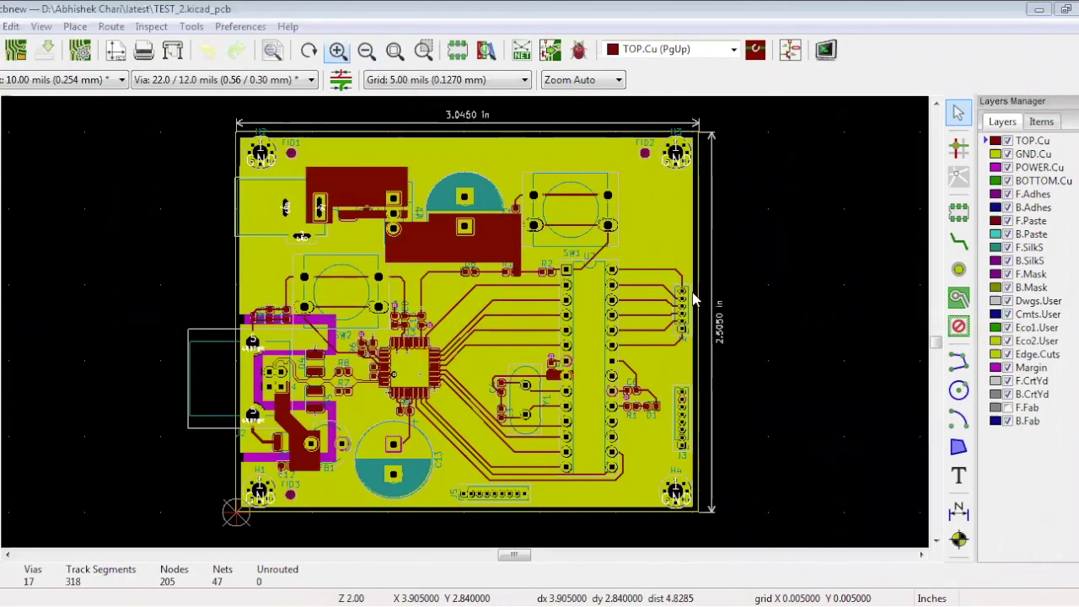
pyautogui.press('F1')
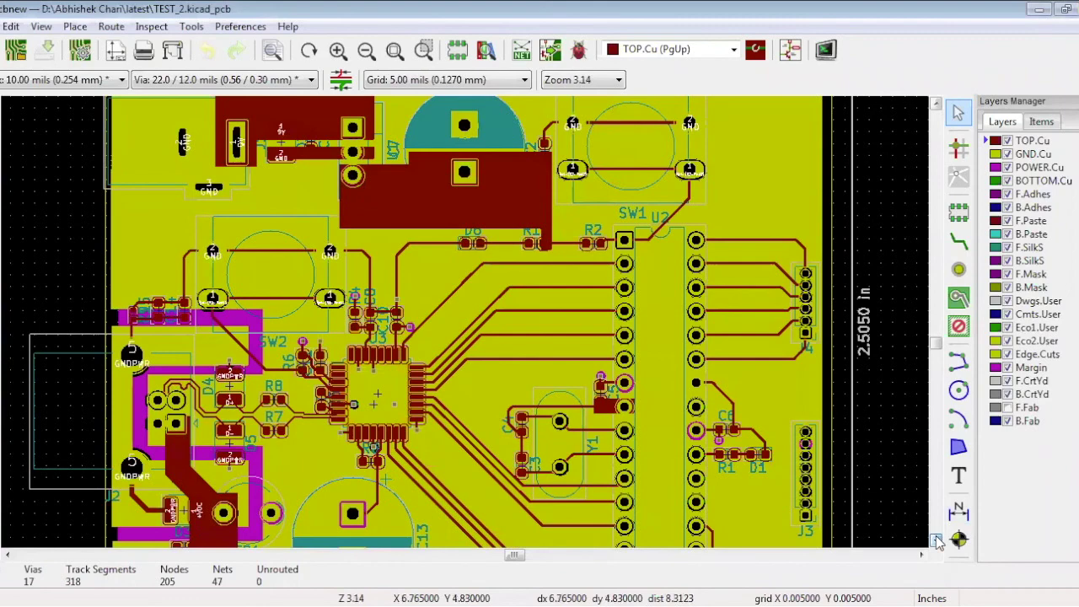
pyautogui.click(936, 541)
pyautogui.click(936, 540)
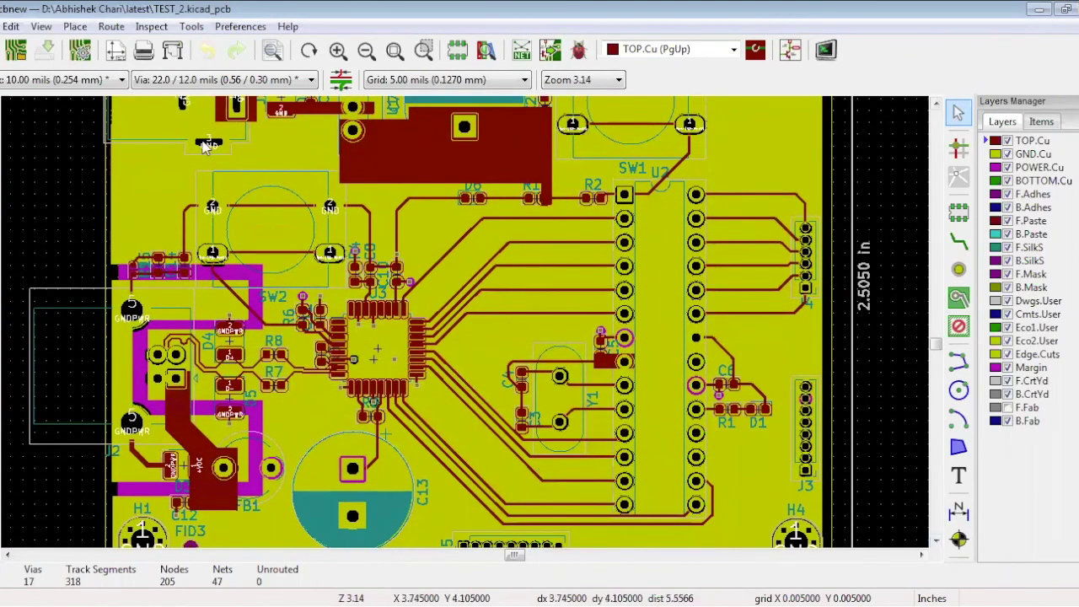
pyautogui.click(337, 50)
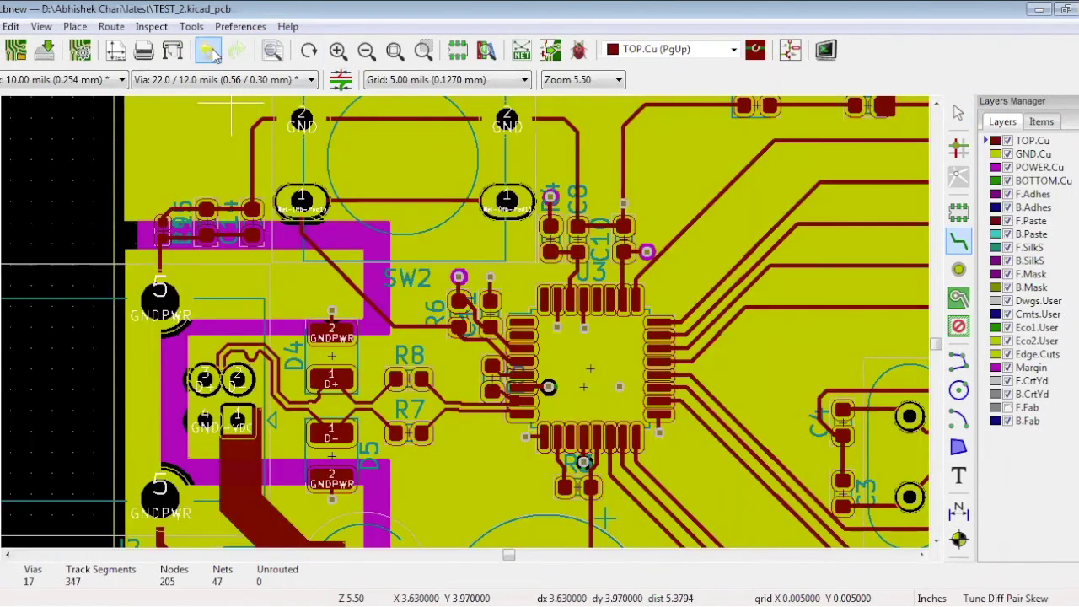
pyautogui.press('F1')
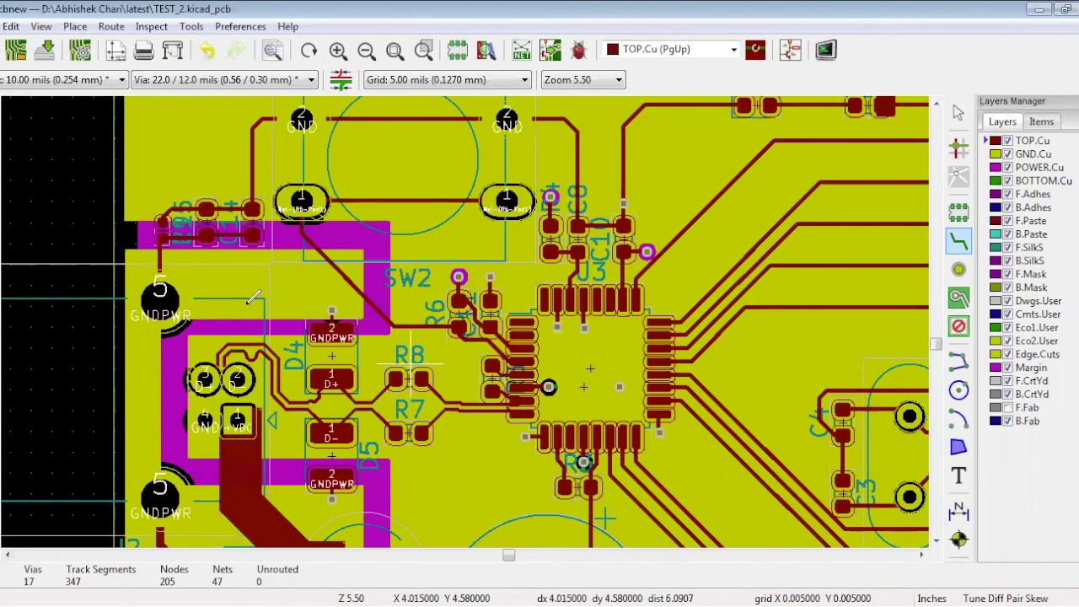